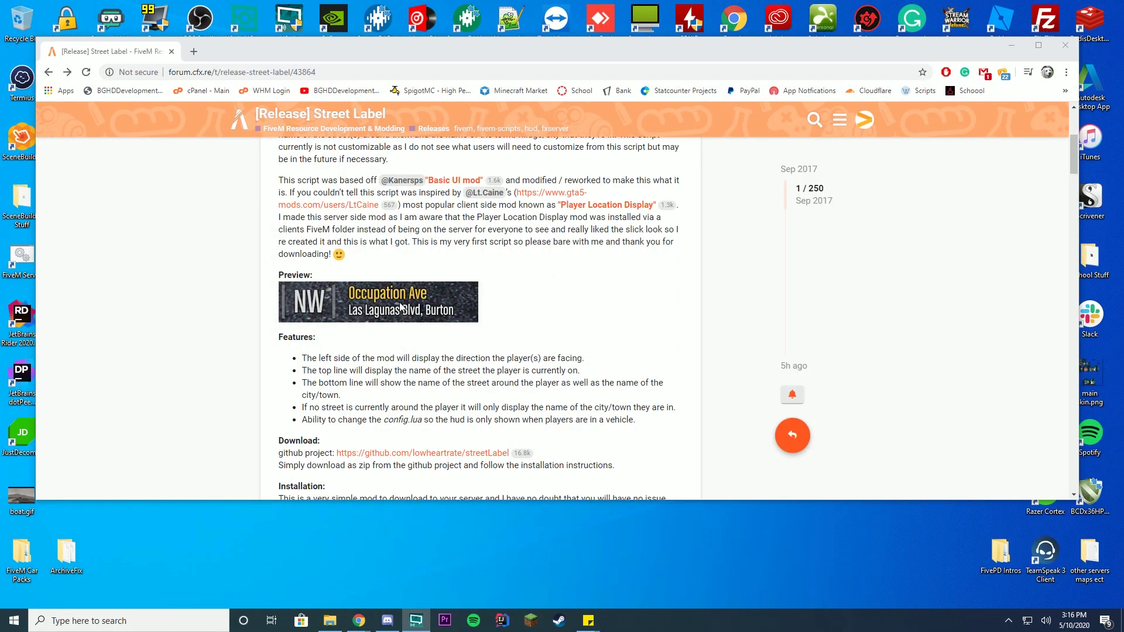
scroll(612, 347, "up", 1)
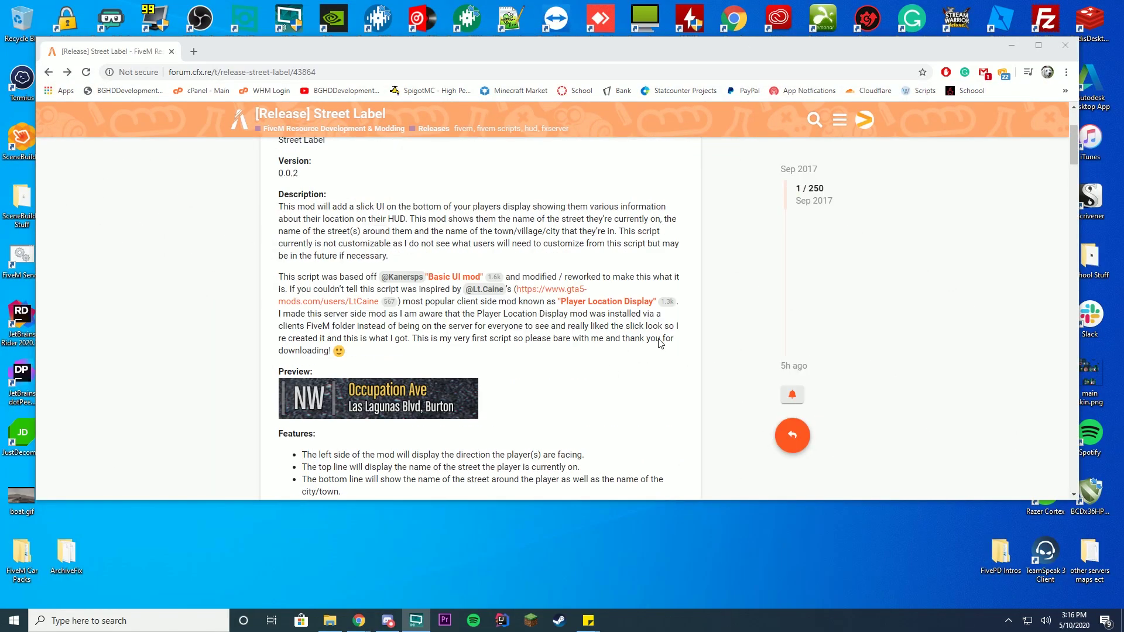
scroll(624, 341, "up", 2)
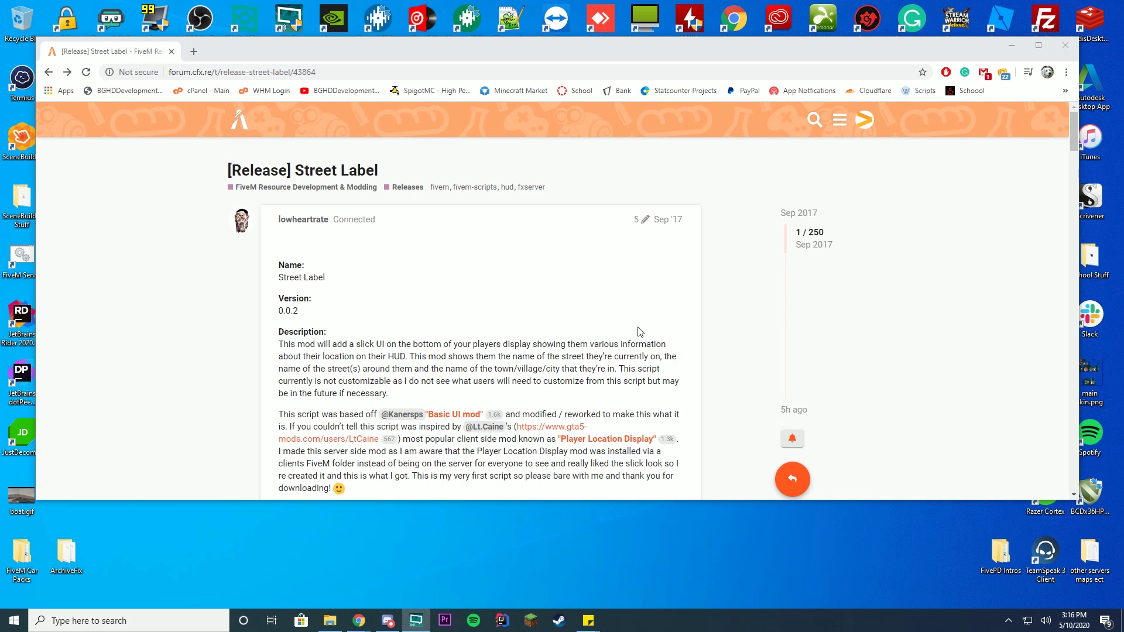
scroll(638, 331, "down", 1)
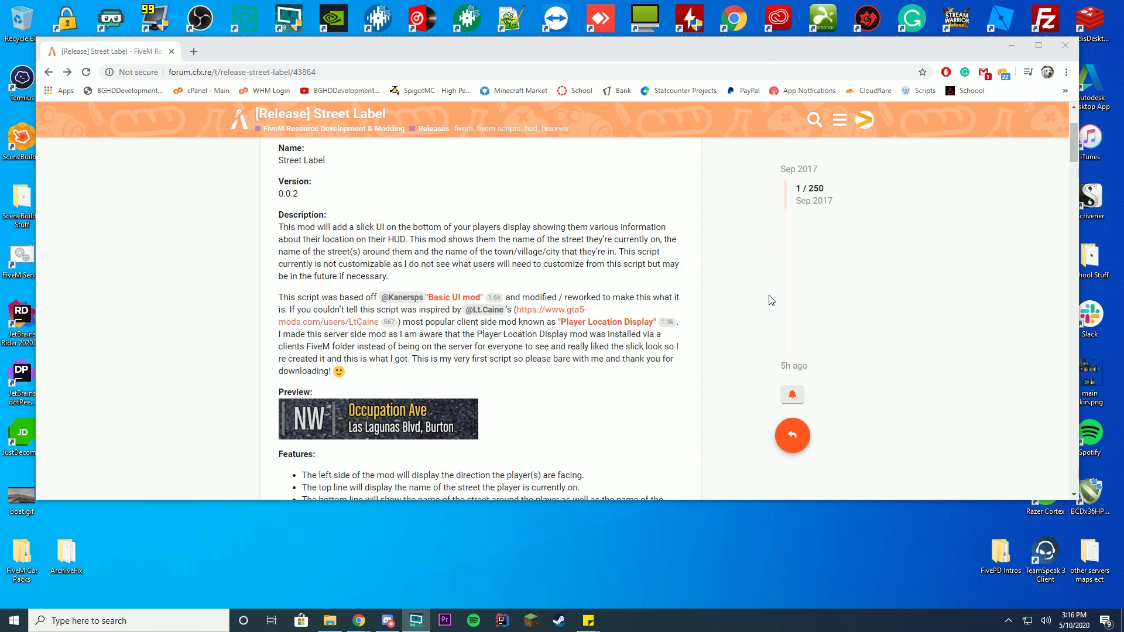
scroll(768, 301, "down", 1)
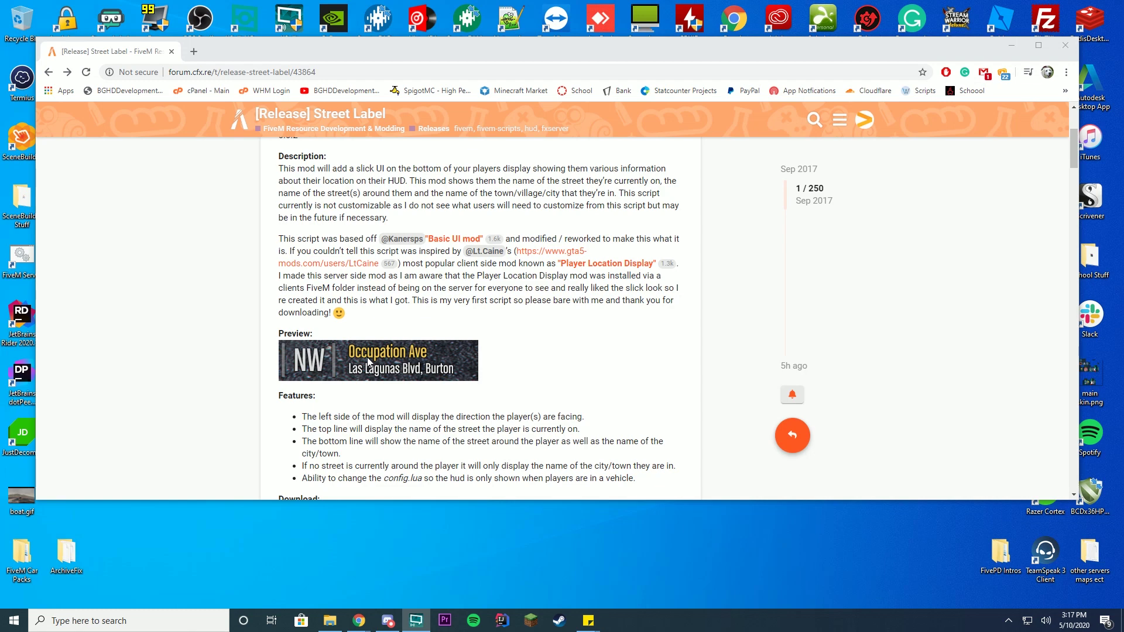
scroll(602, 379, "down", 2)
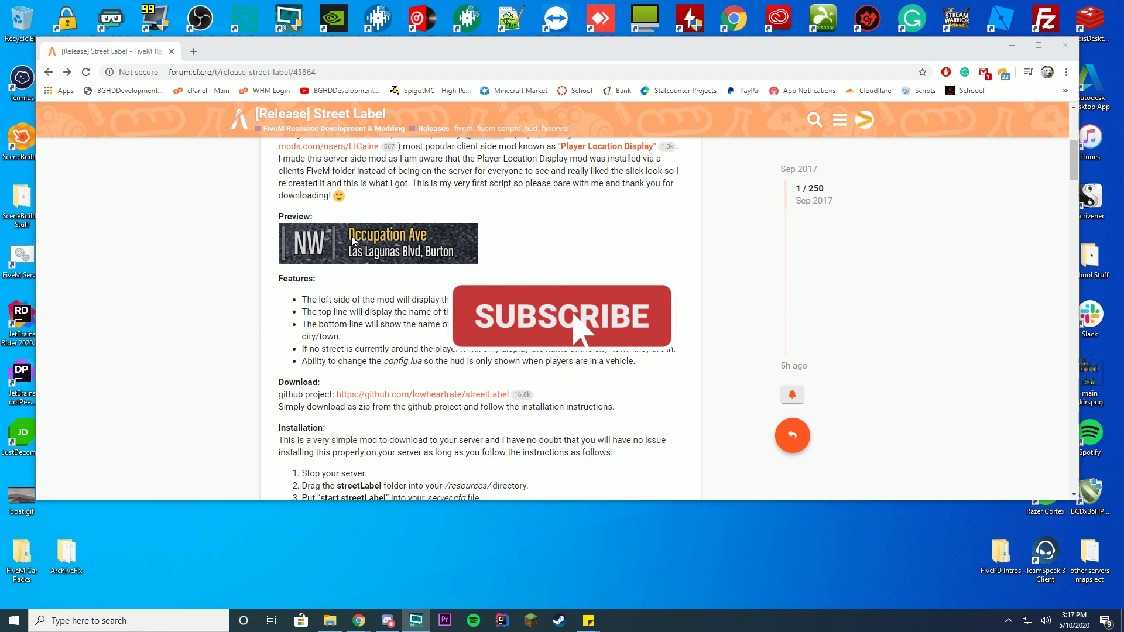
scroll(309, 250, "down", 1)
scroll(728, 318, "down", 2)
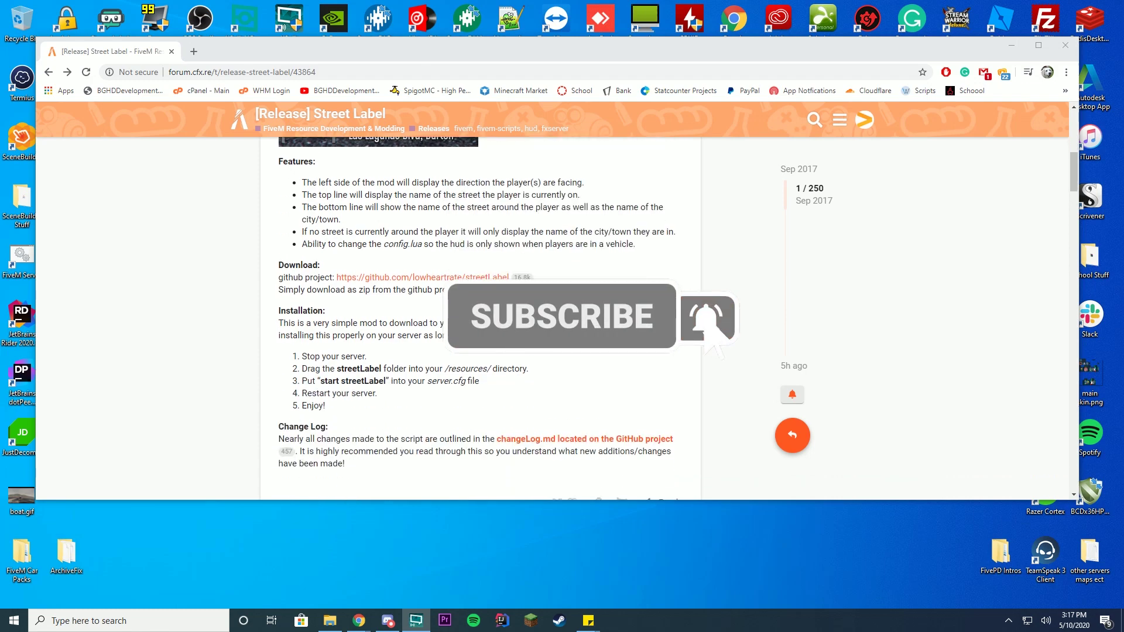
scroll(728, 319, "down", 2)
scroll(728, 318, "up", 4)
scroll(728, 319, "up", 2)
scroll(728, 318, "down", 2)
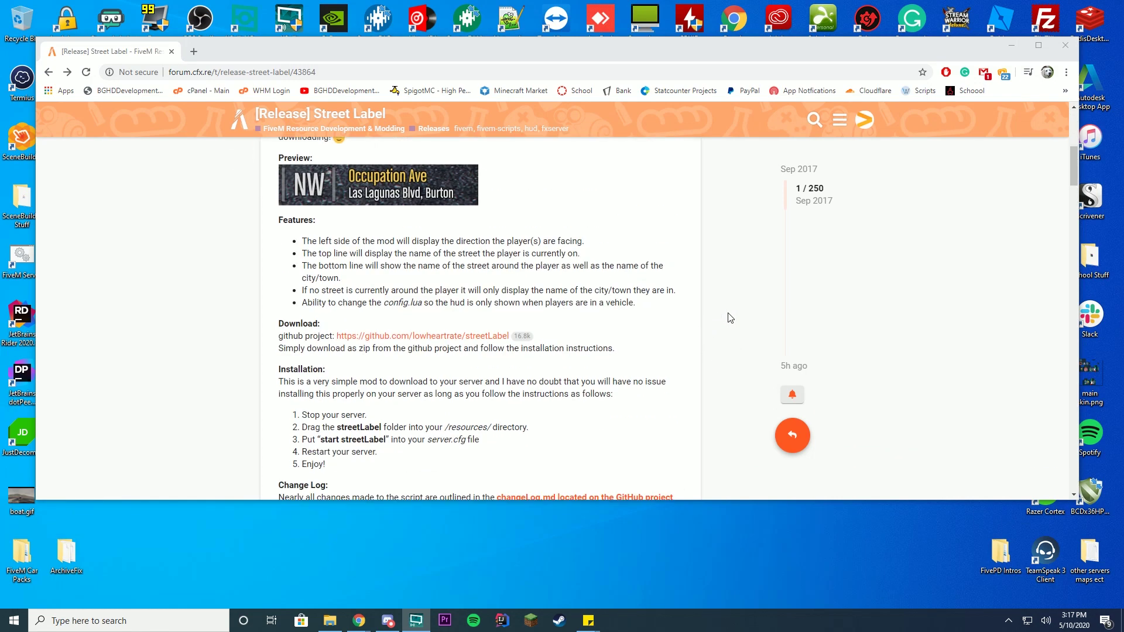
scroll(729, 308, "down", 3)
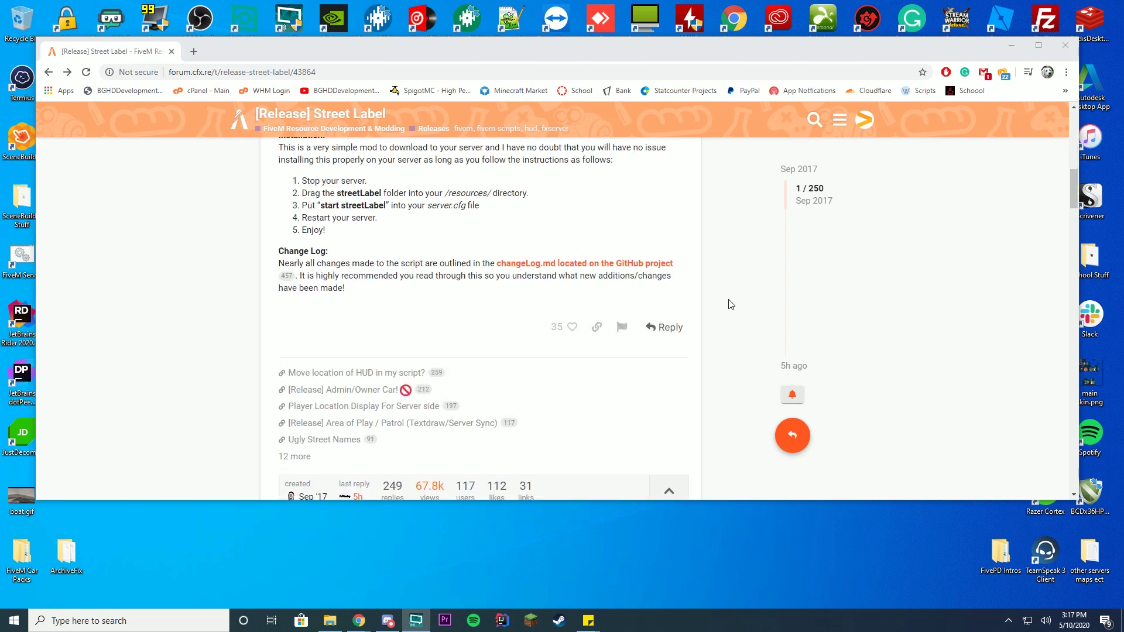
scroll(728, 304, "up", 2)
scroll(728, 303, "up", 1)
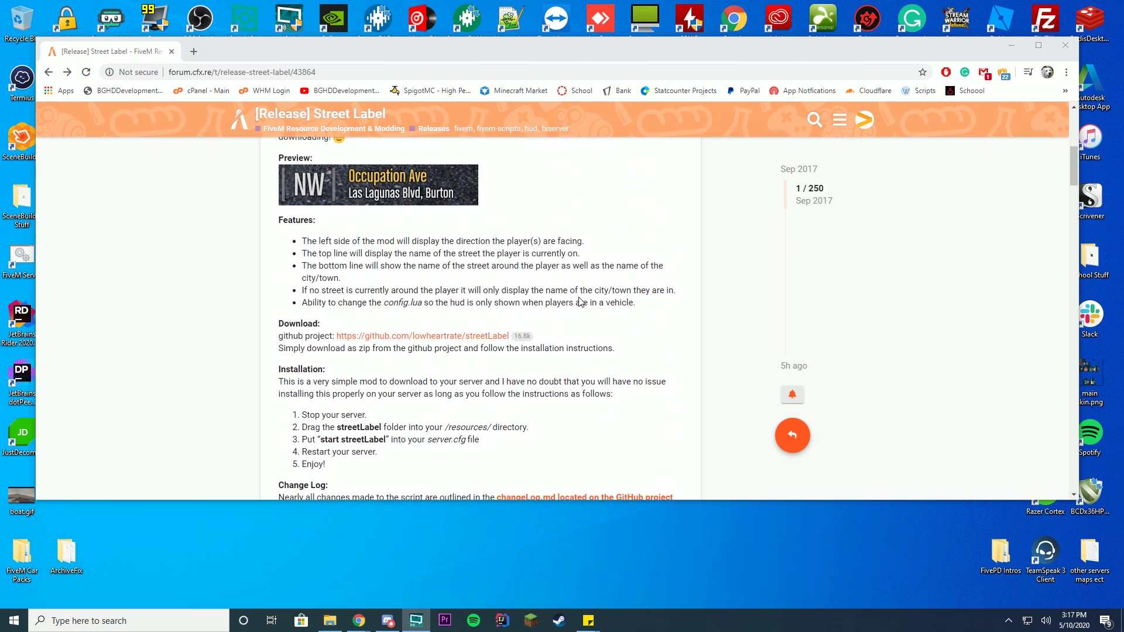
Download the v1.1.1 'Source code (zip)' from the streetLabel GitHub releases page.
left_click(434, 337)
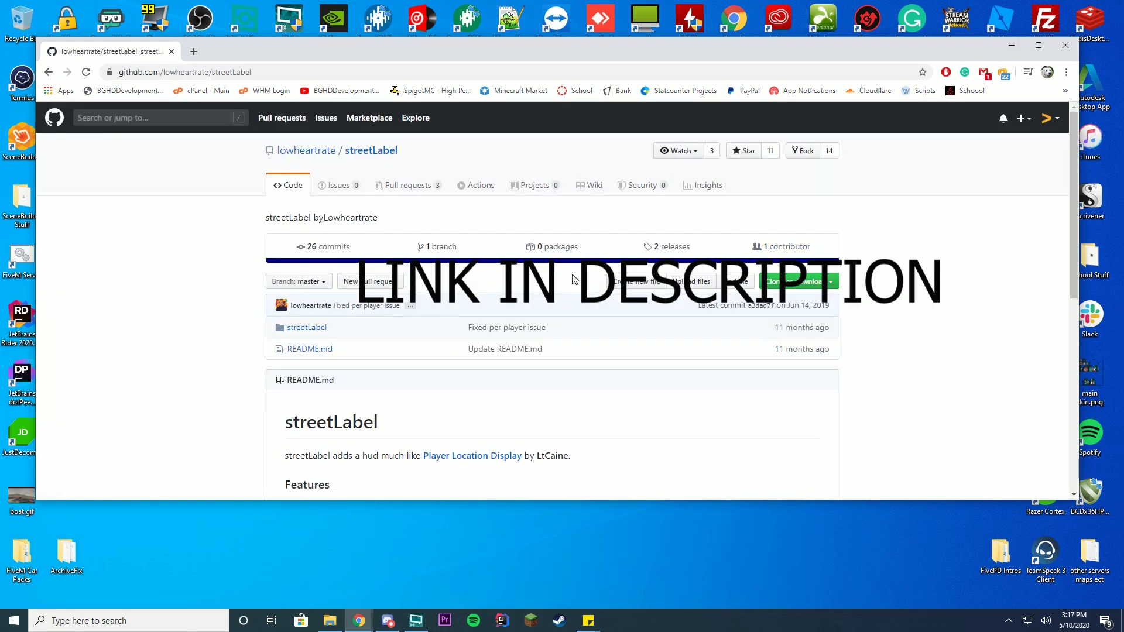
left_click(667, 249)
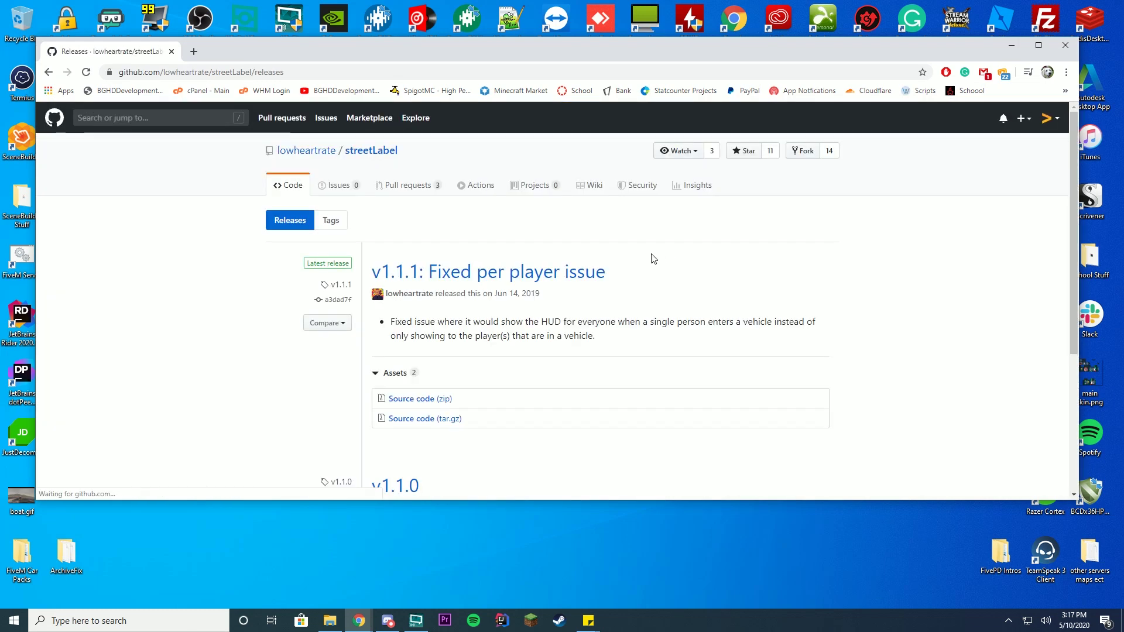
scroll(614, 264, "down", 2)
left_click(434, 282)
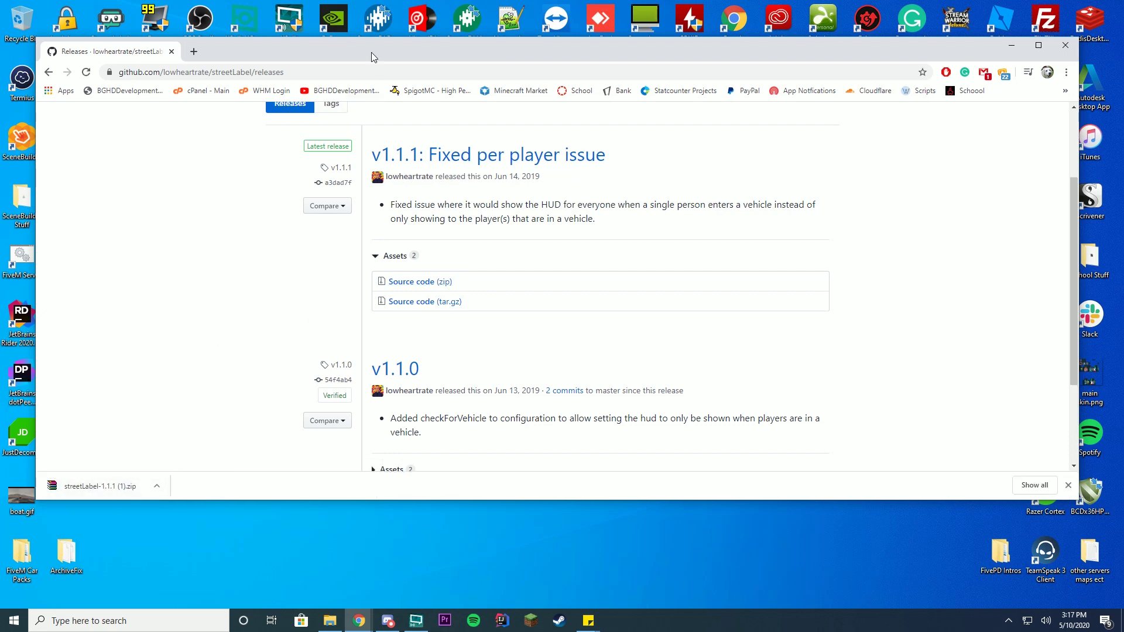
mouse_move(372, 52)
left_mouse_down()
mouse_move(676, 52)
mouse_move(490, 108)
left_mouse_up()
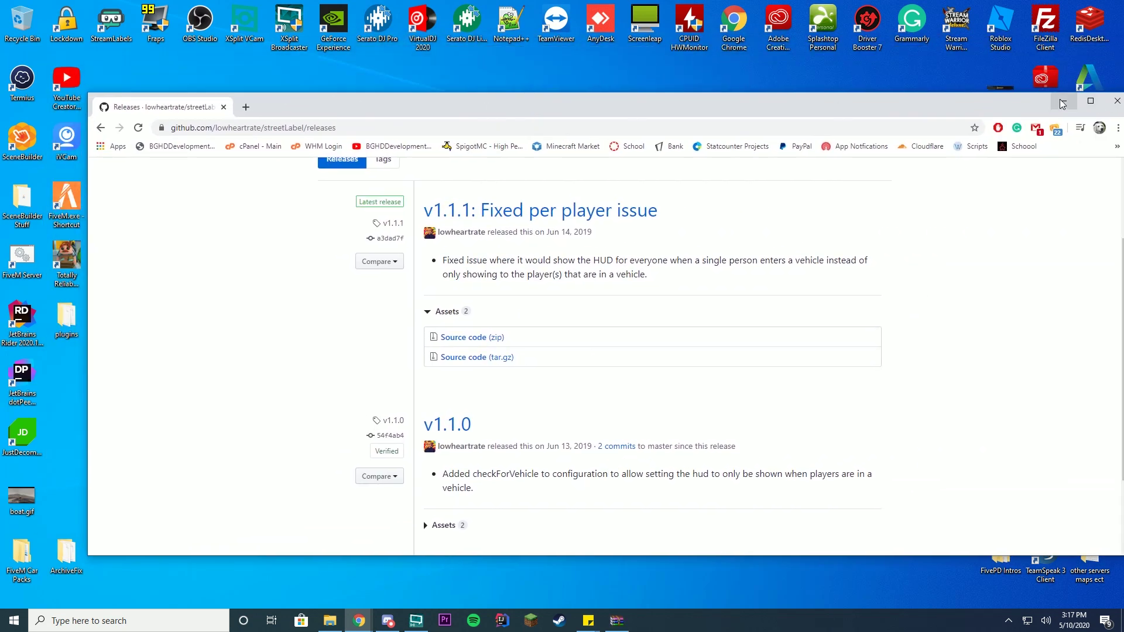
Bring up the downloaded archive in WinRAR and browse into its streetLabel-1.1.1 folder.
left_click(1062, 101)
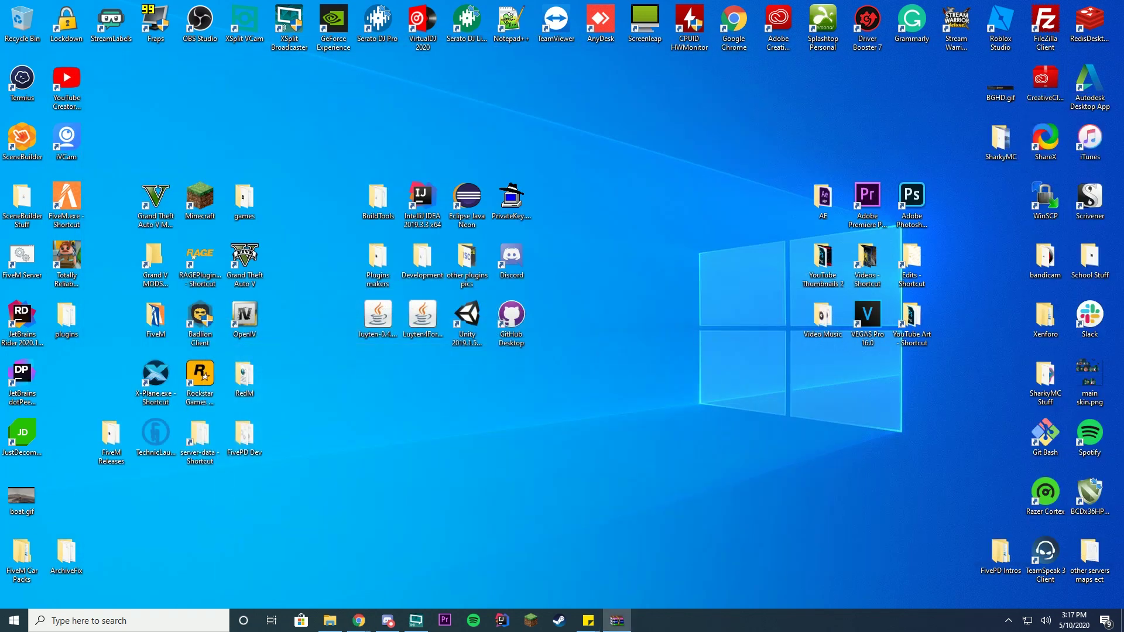
left_click(616, 620)
left_click_drag(605, 90, 509, 100)
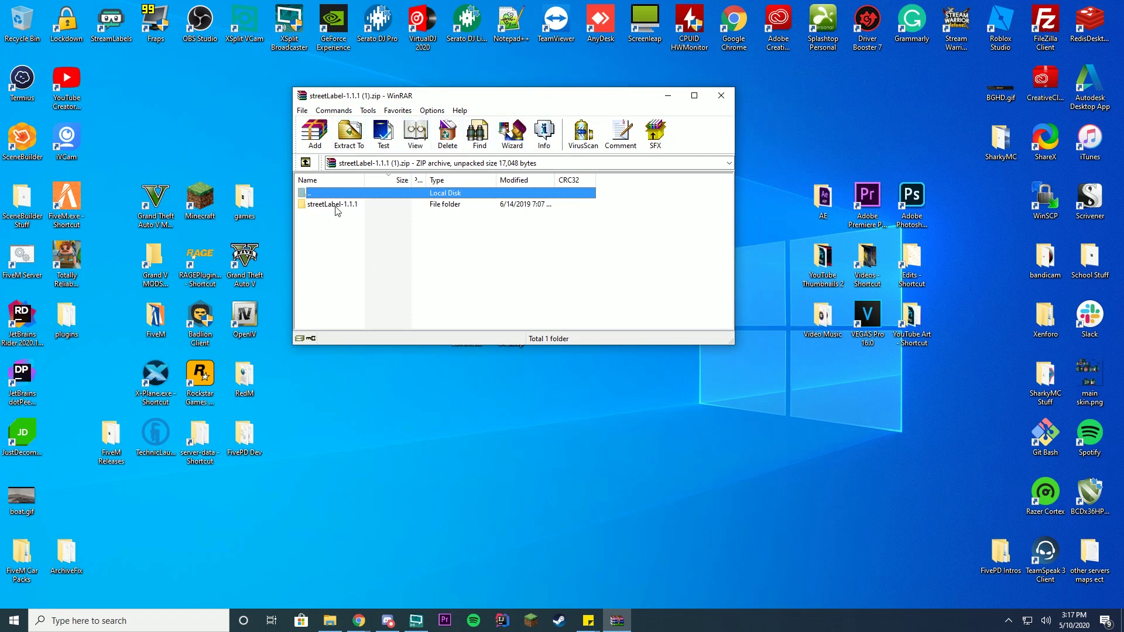
double_click(359, 205)
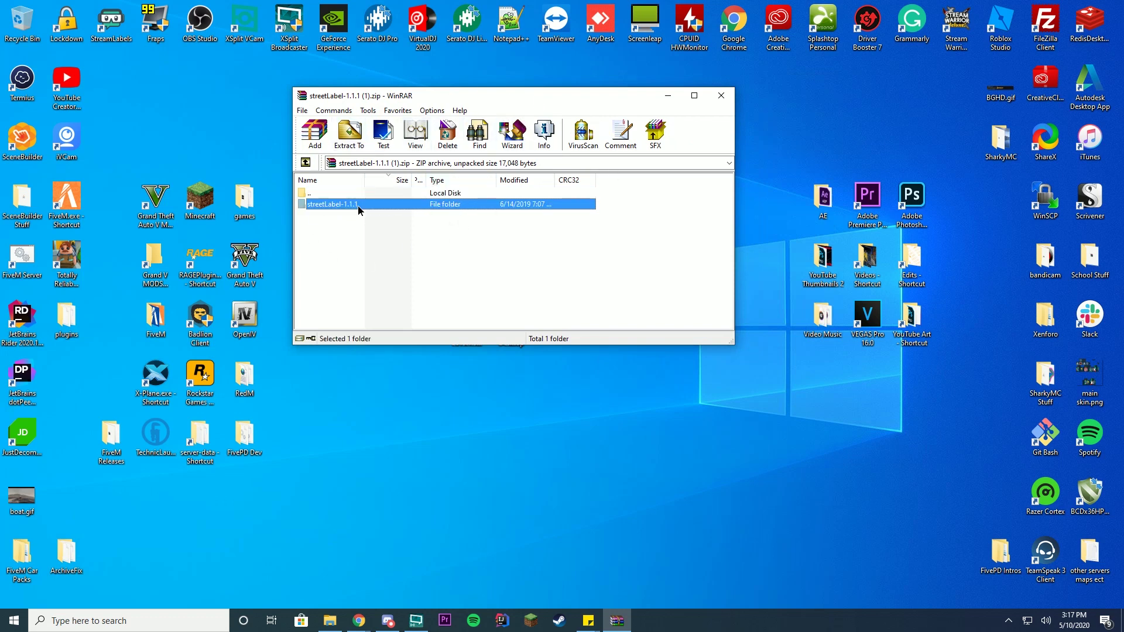
double_click(348, 196)
double_click(339, 207)
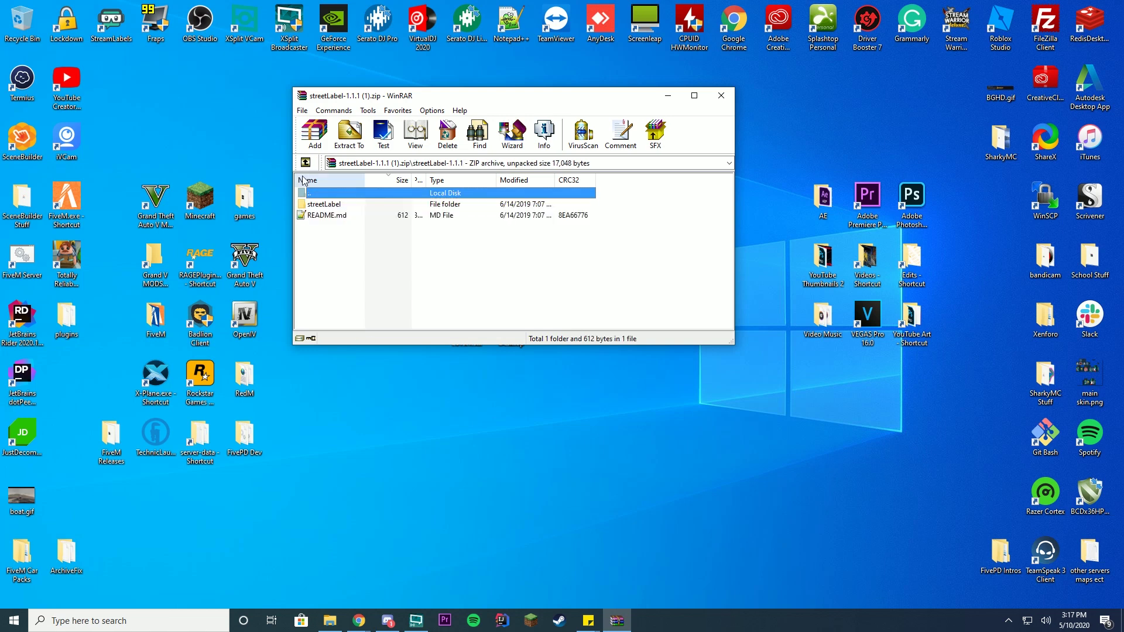
double_click(336, 204)
left_click(332, 216)
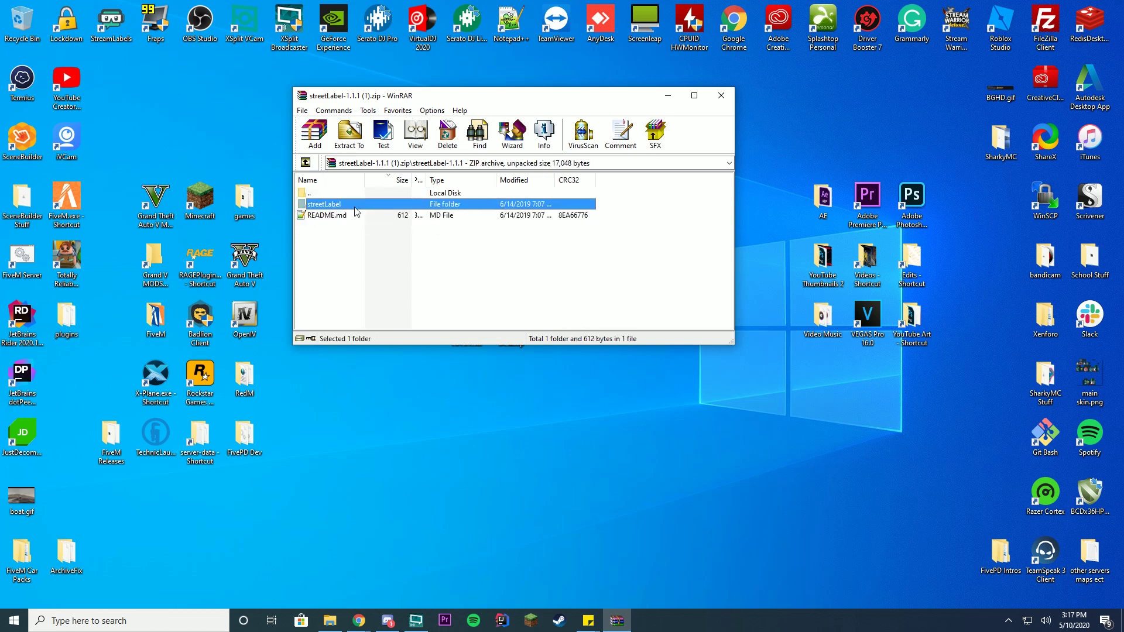
Extract the streetLabel folder to the desktop, check its three Lua files, and close both windows.
left_click_drag(325, 207, 489, 444)
double_click(511, 379)
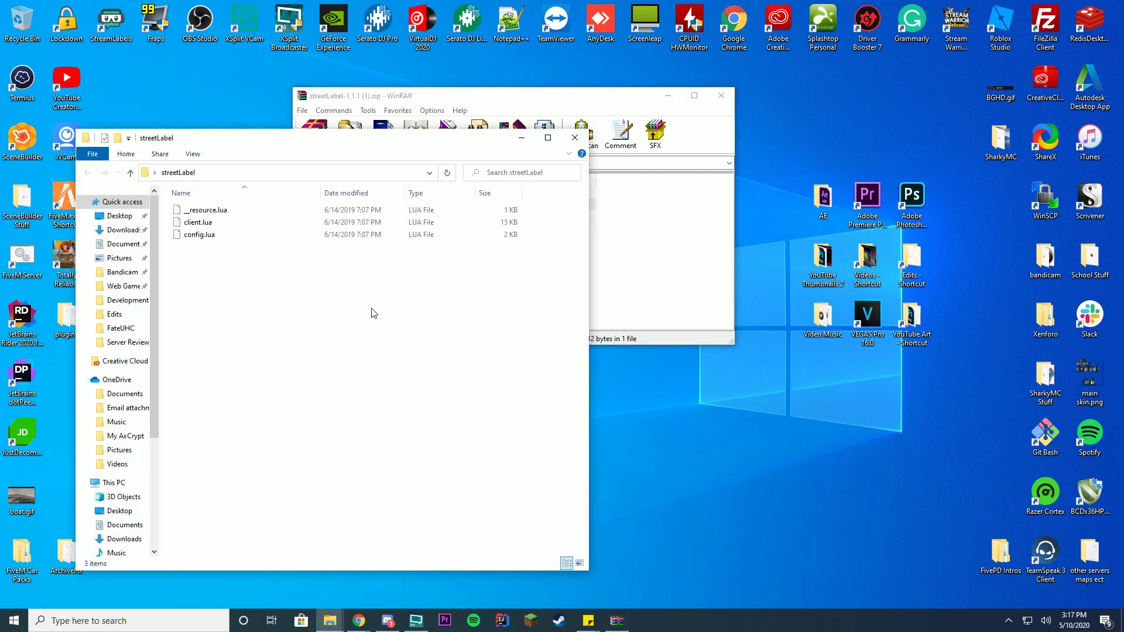
left_click_drag(327, 276, 353, 211)
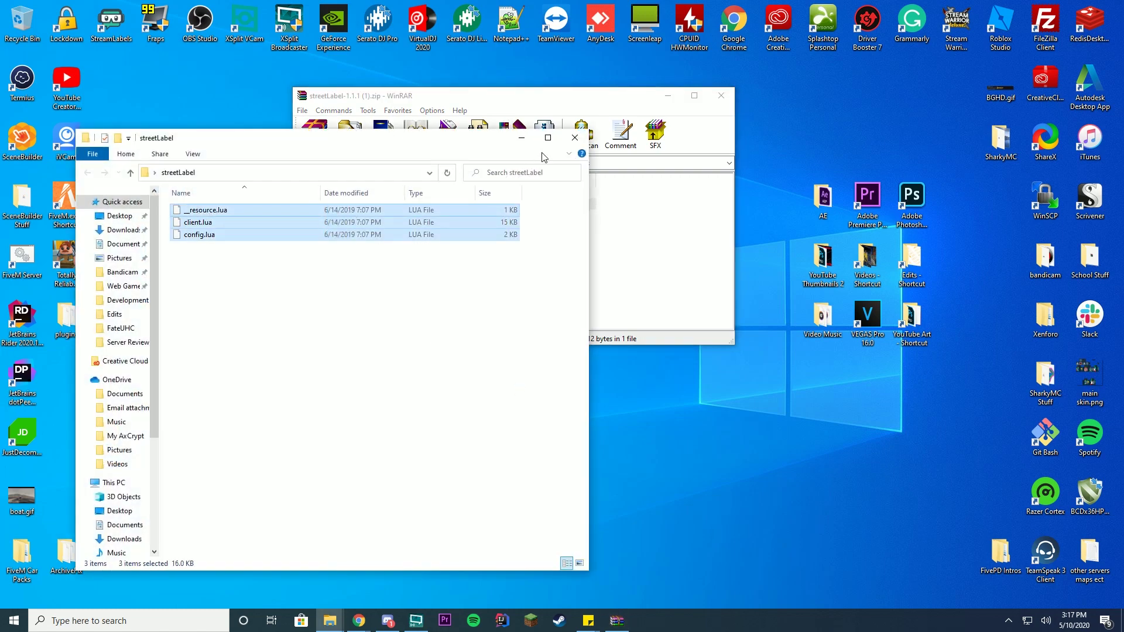
left_click(574, 138)
left_click(724, 100)
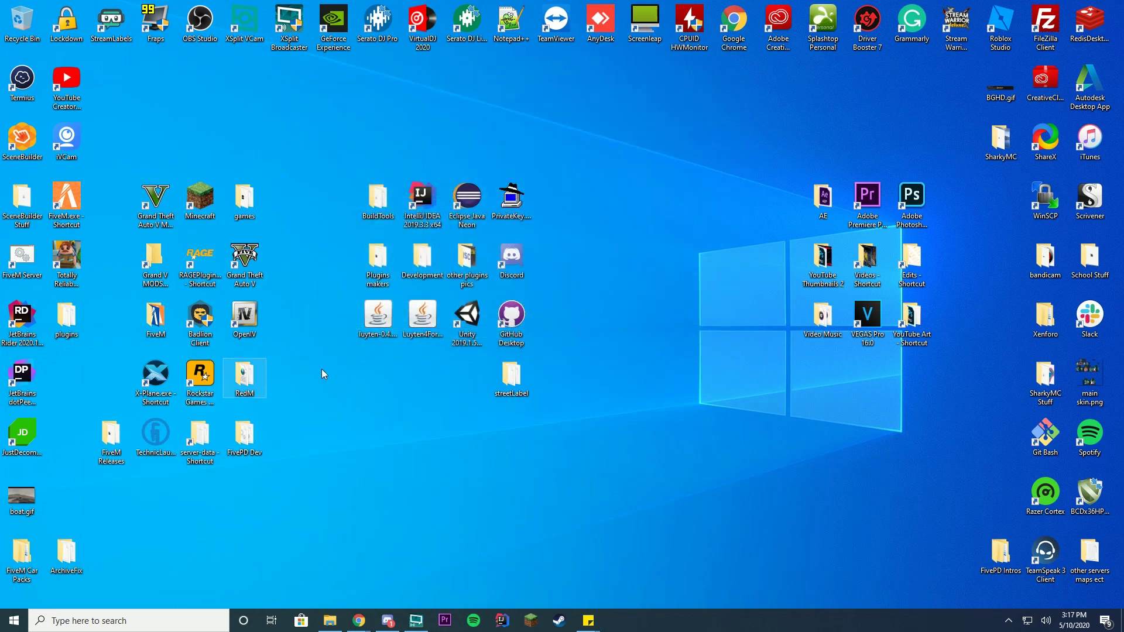
Browse from the server-data shortcut to the FiveM server-data\resources folder.
left_click_drag(511, 376, 660, 422)
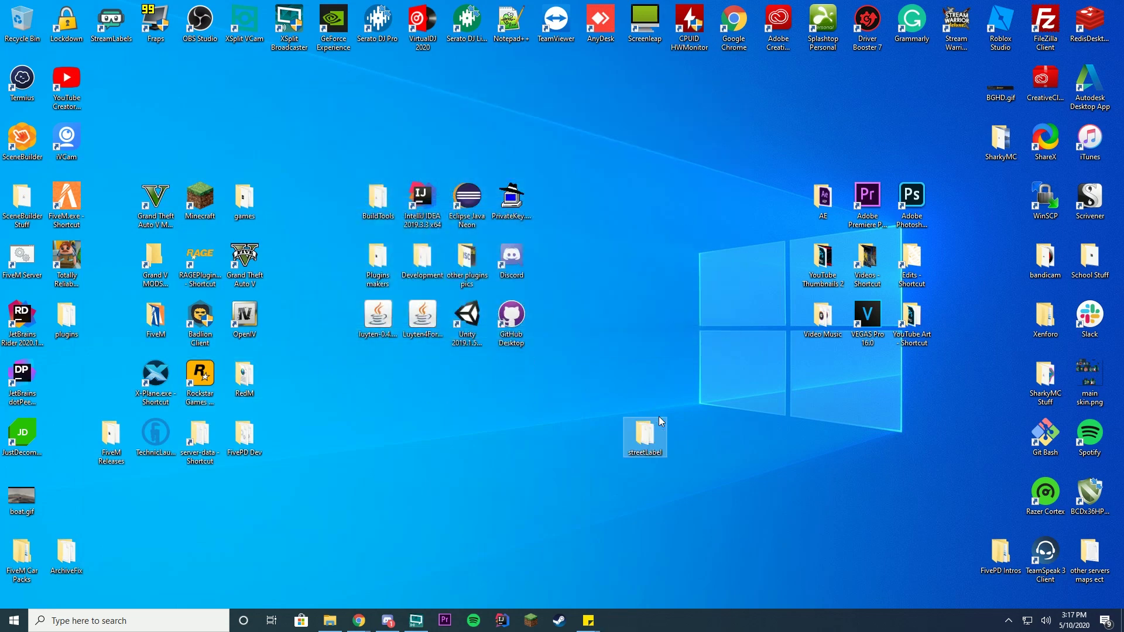
double_click(199, 457)
left_click_drag(340, 129, 569, 111)
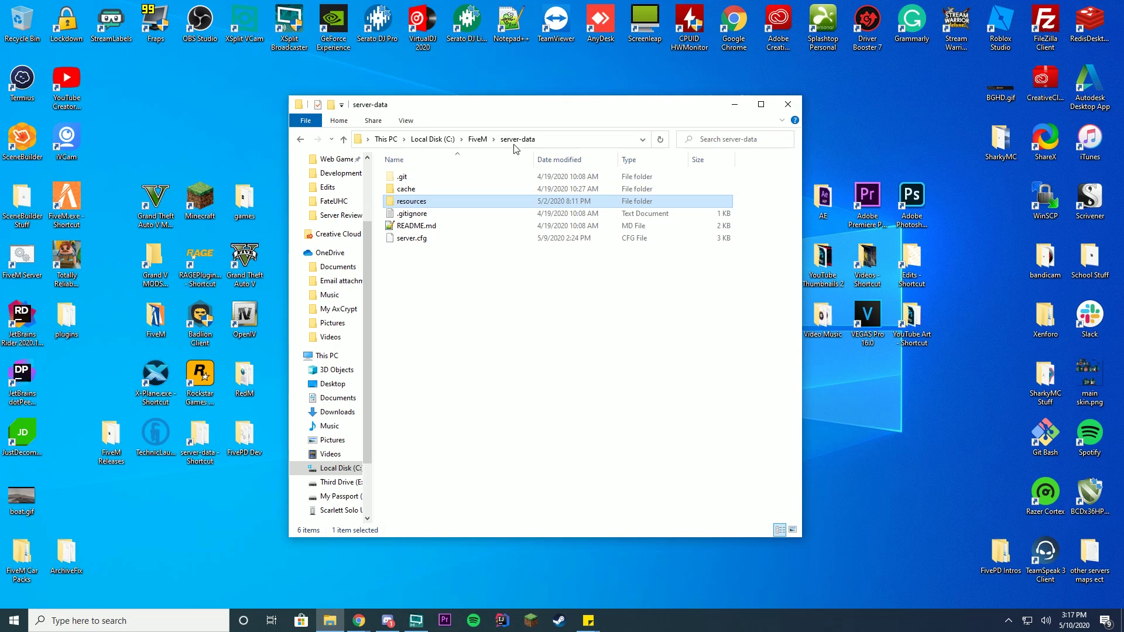
left_click(475, 139)
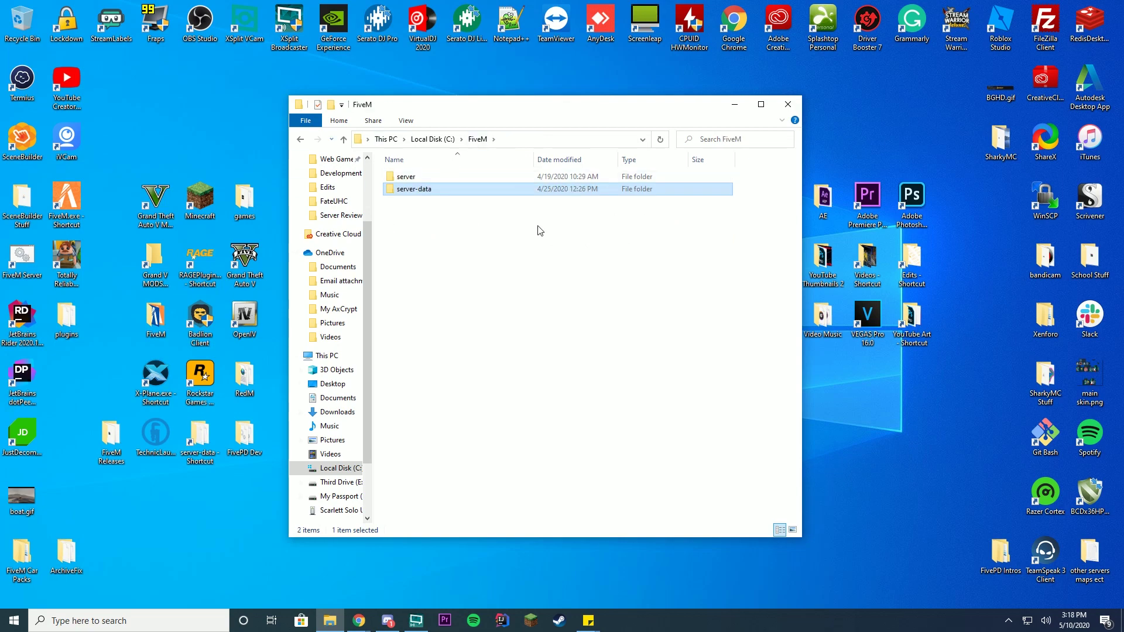
double_click(462, 177)
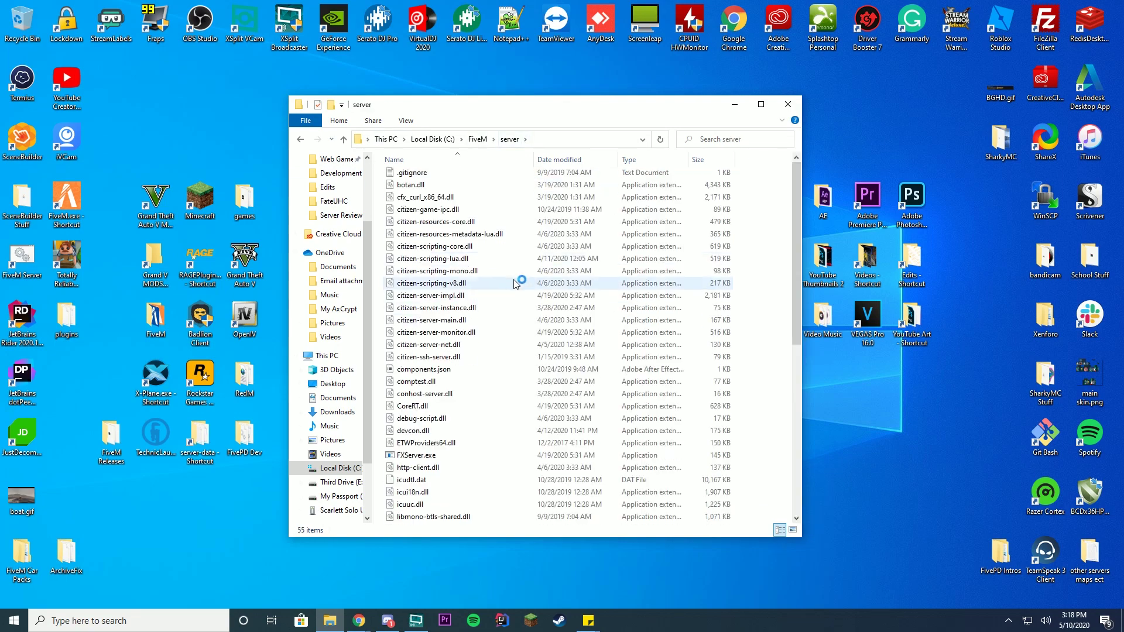
left_click(477, 138)
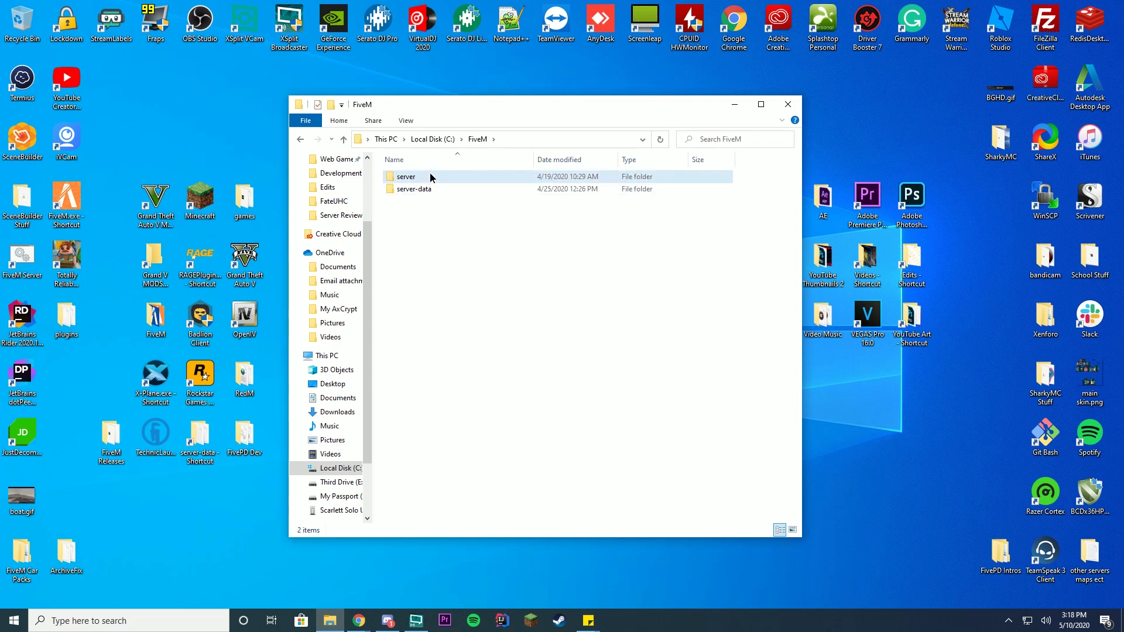
double_click(430, 177)
left_click(478, 139)
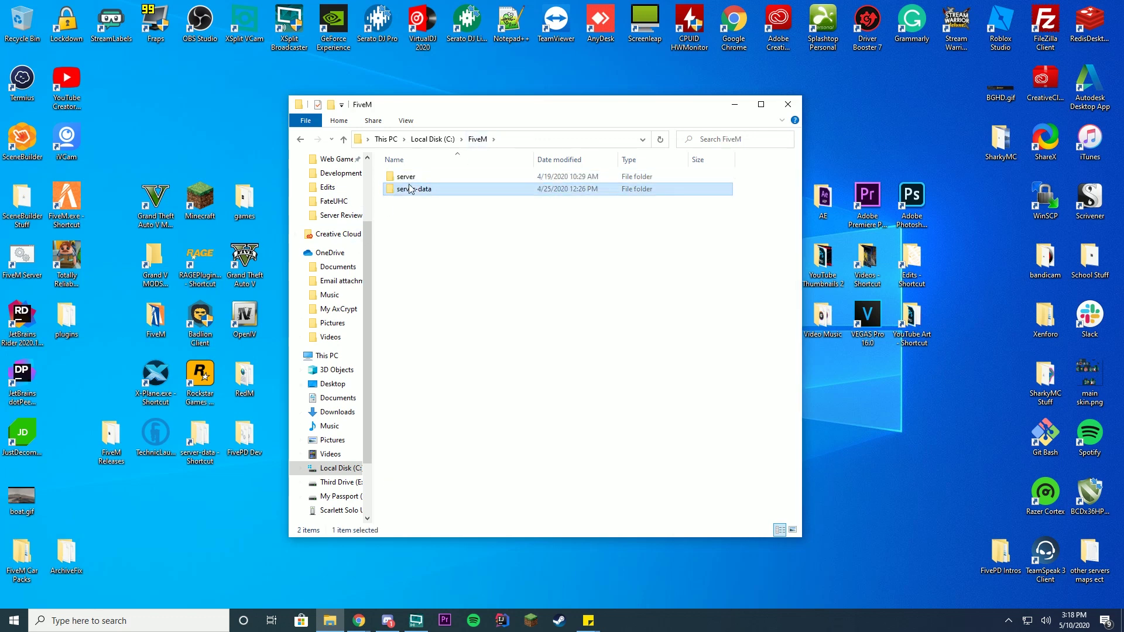
double_click(409, 189)
double_click(430, 203)
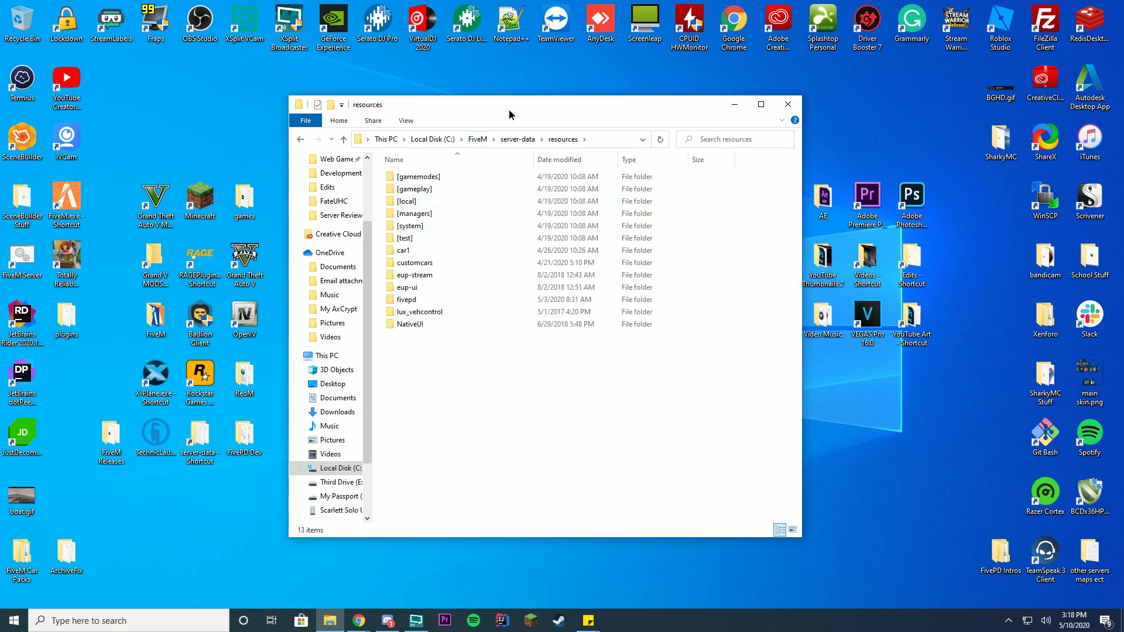
Move the desktop streetLabel folder into resources, confirm its name, and return to server-data.
left_click_drag(511, 111, 331, 114)
left_click_drag(644, 434, 367, 368)
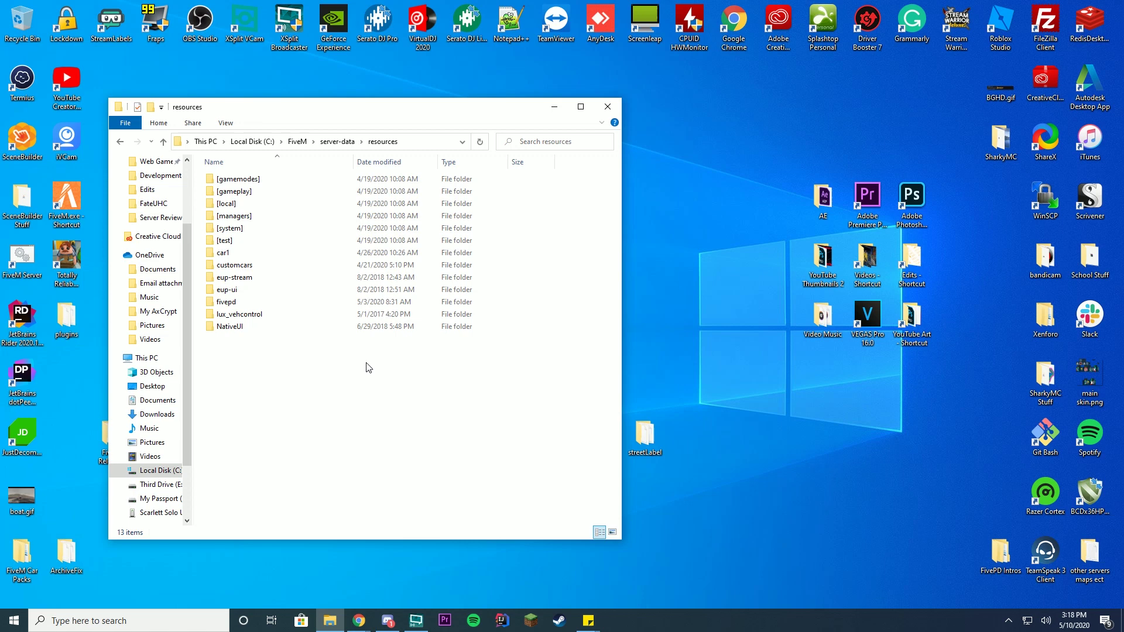
right_click(255, 341)
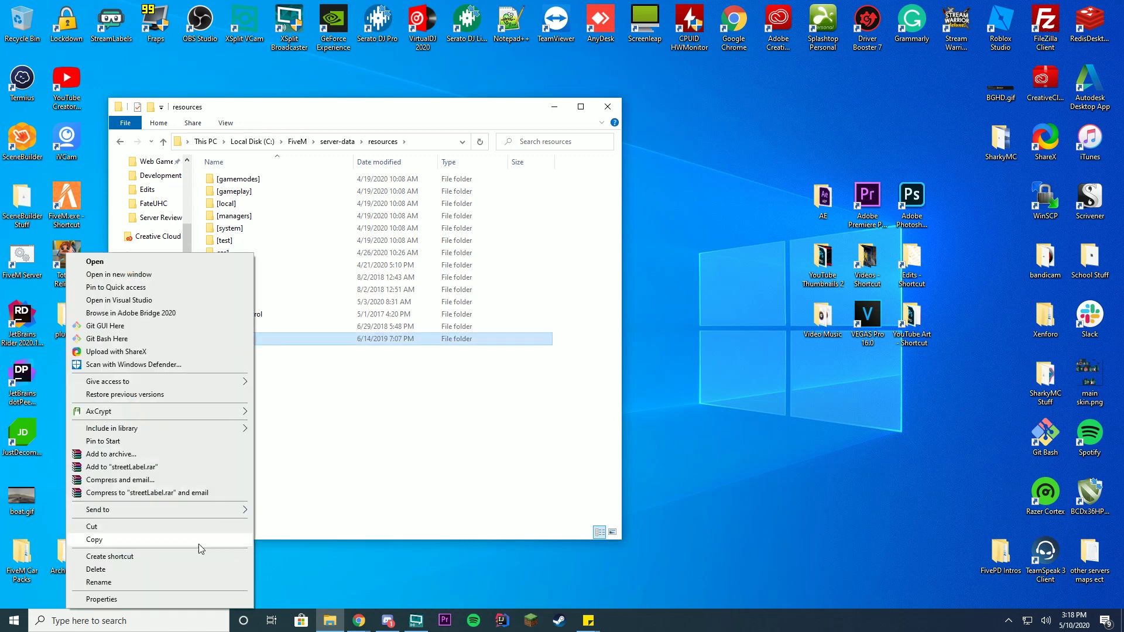
left_click(106, 582)
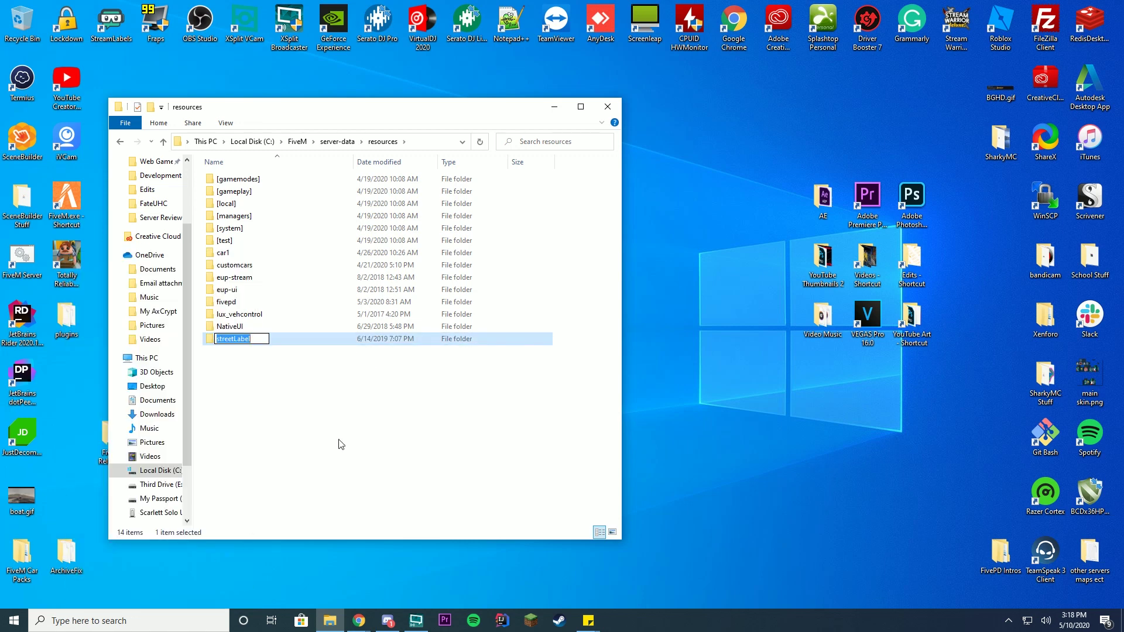
left_click(341, 444)
left_click(335, 141)
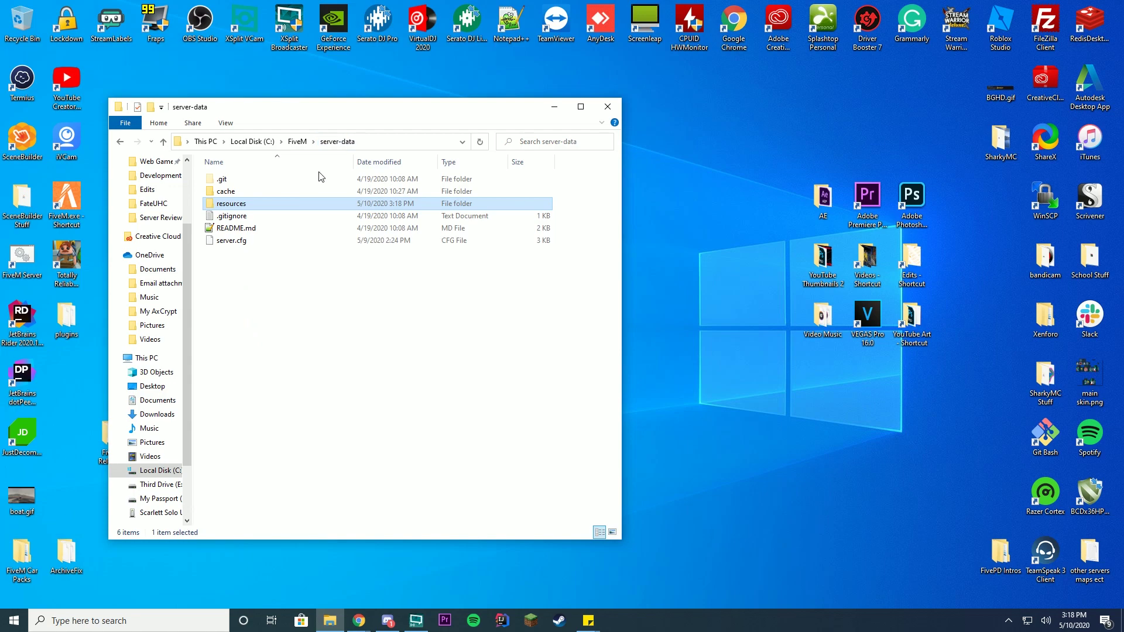
In Notepad++, add 'ensure streetLabel' below 'ensure Vehicles' in server.cfg and save.
right_click(251, 244)
left_click(170, 295)
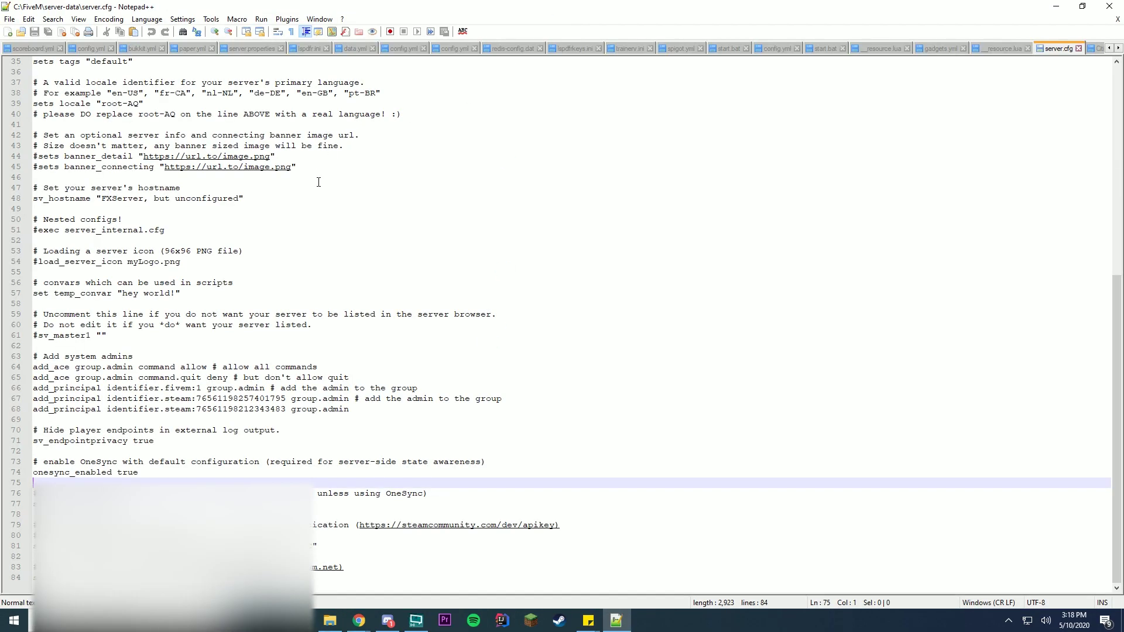
scroll(318, 182, "up", 2)
scroll(322, 185, "up", 6)
scroll(191, 182, "up", 3)
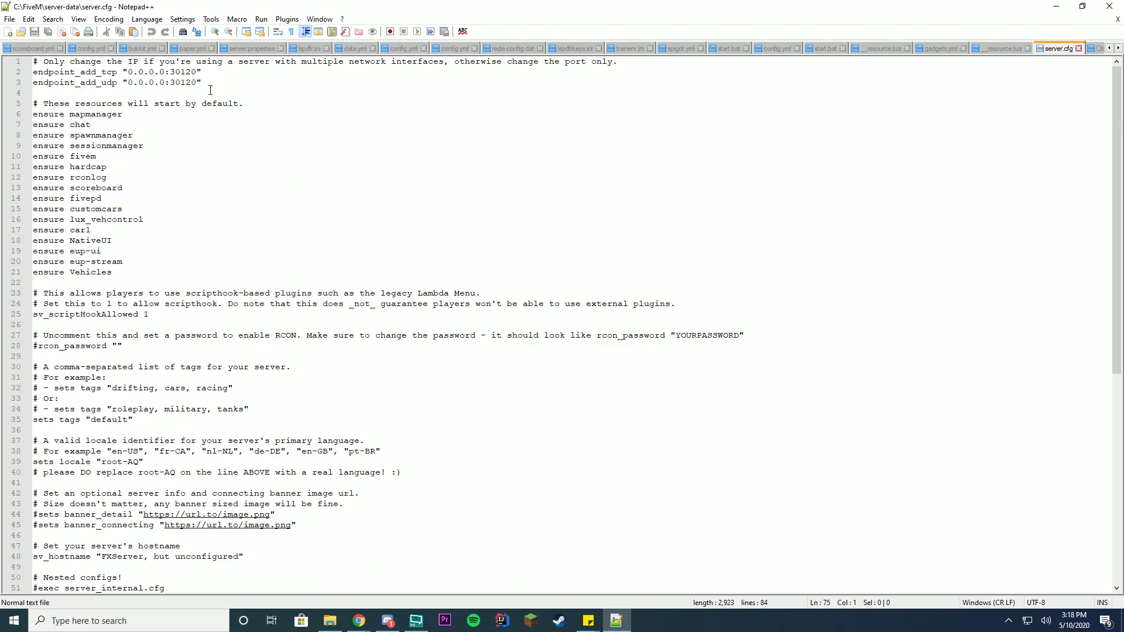
left_click(147, 263)
key("Down")
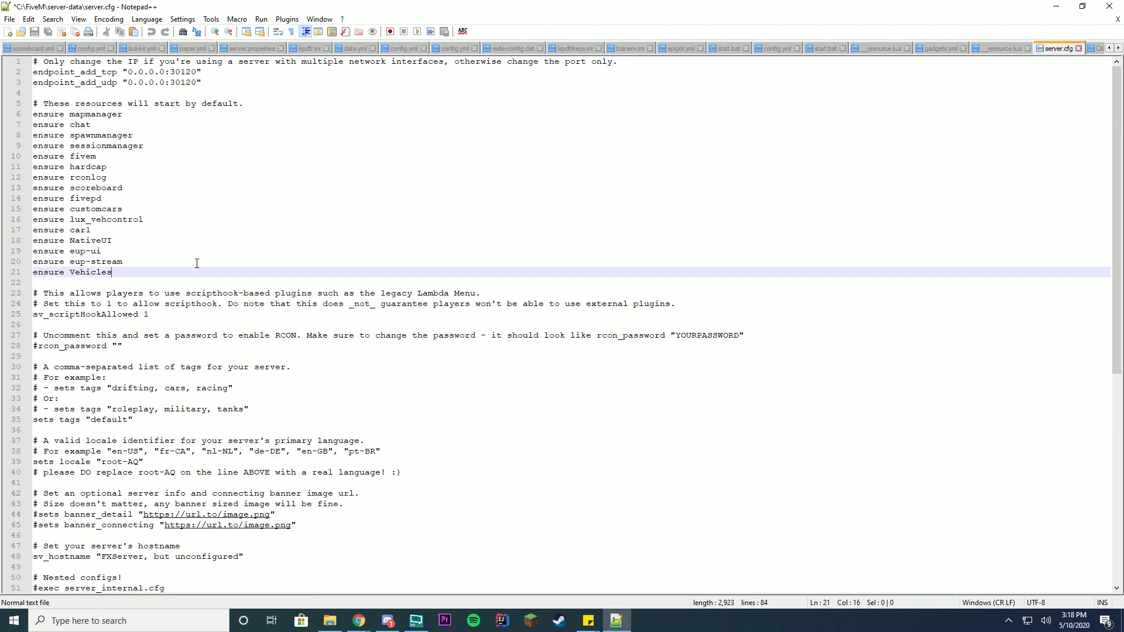
key("Return")
type("ensure streetLabel")
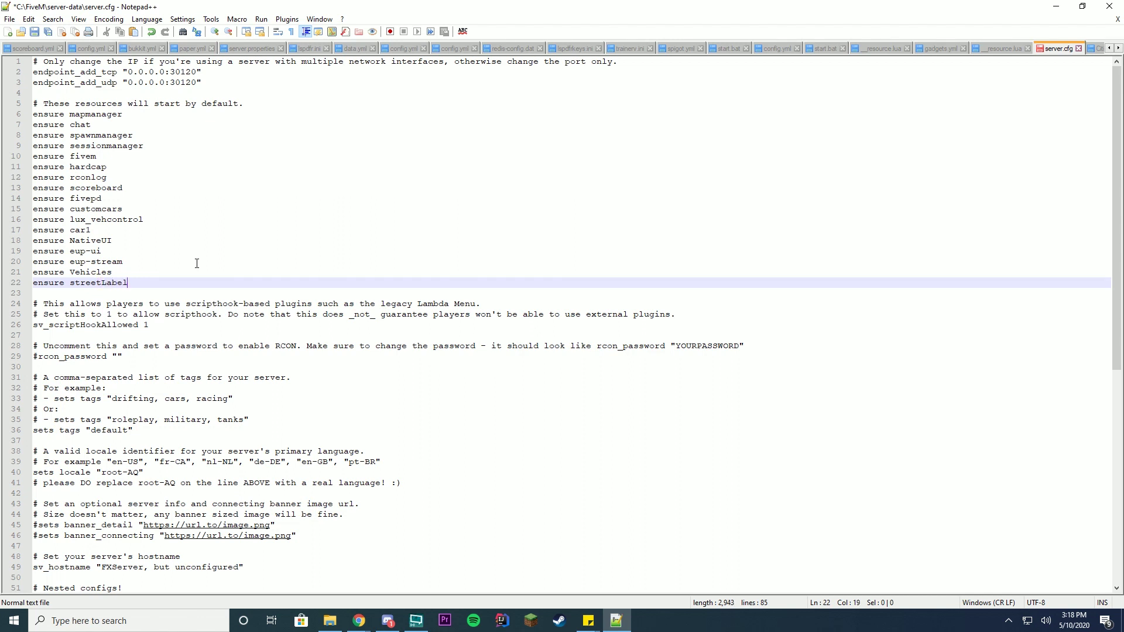
key("ctrl+s")
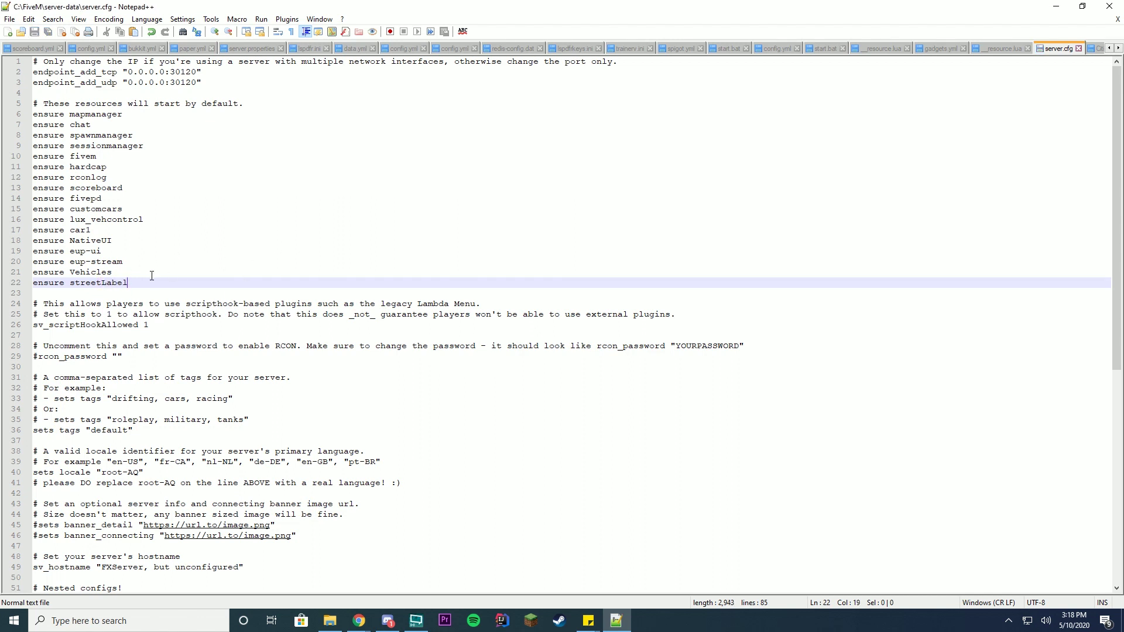
Close Notepad++, start the FiveM server, confirm streetLabel started, and open the client's Direct Connect list.
left_click(1109, 6)
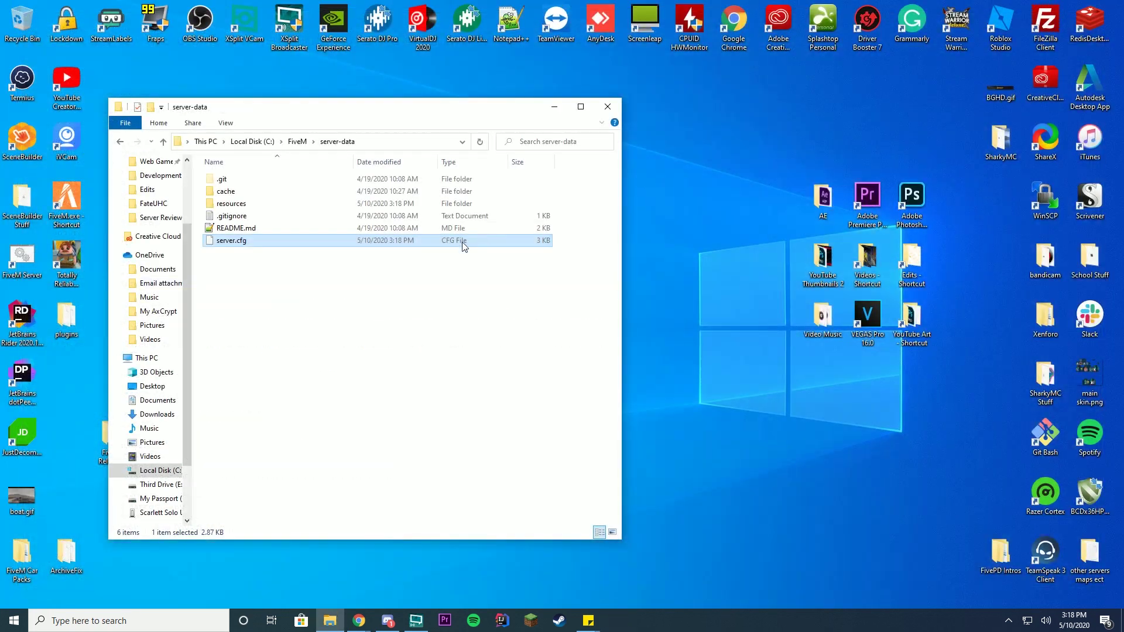
double_click(22, 259)
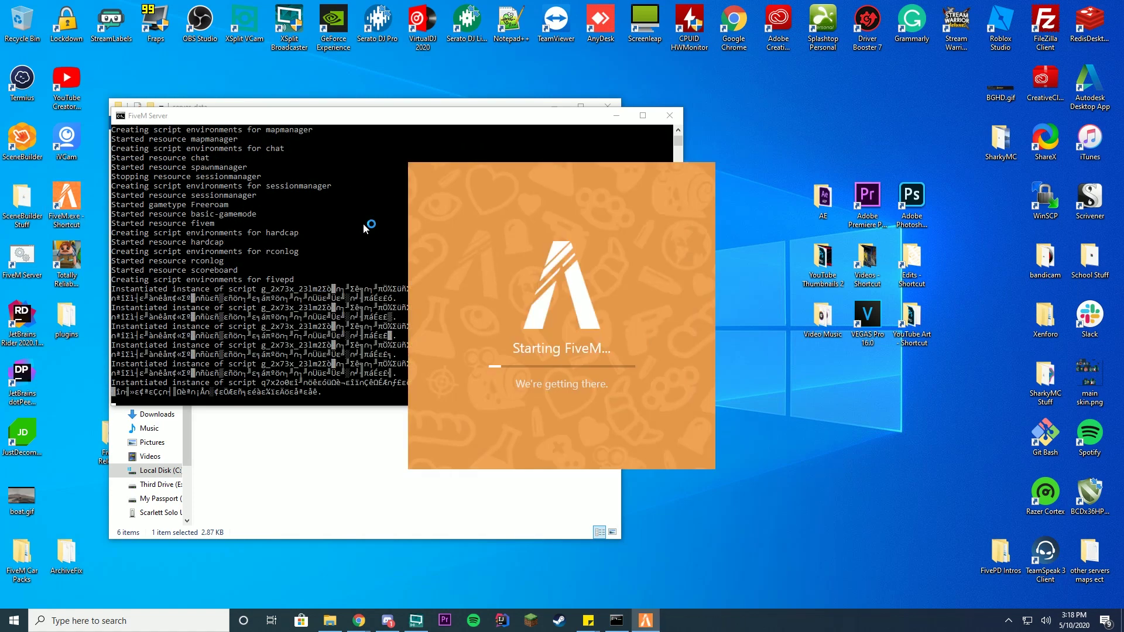
left_click(365, 228)
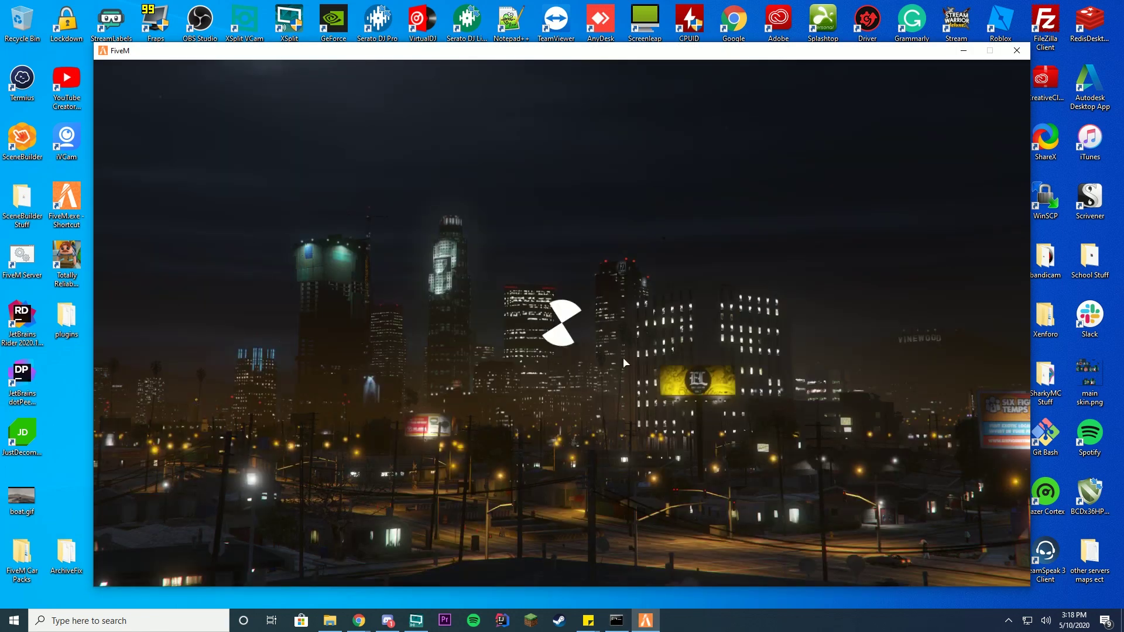
key("alt+Tab")
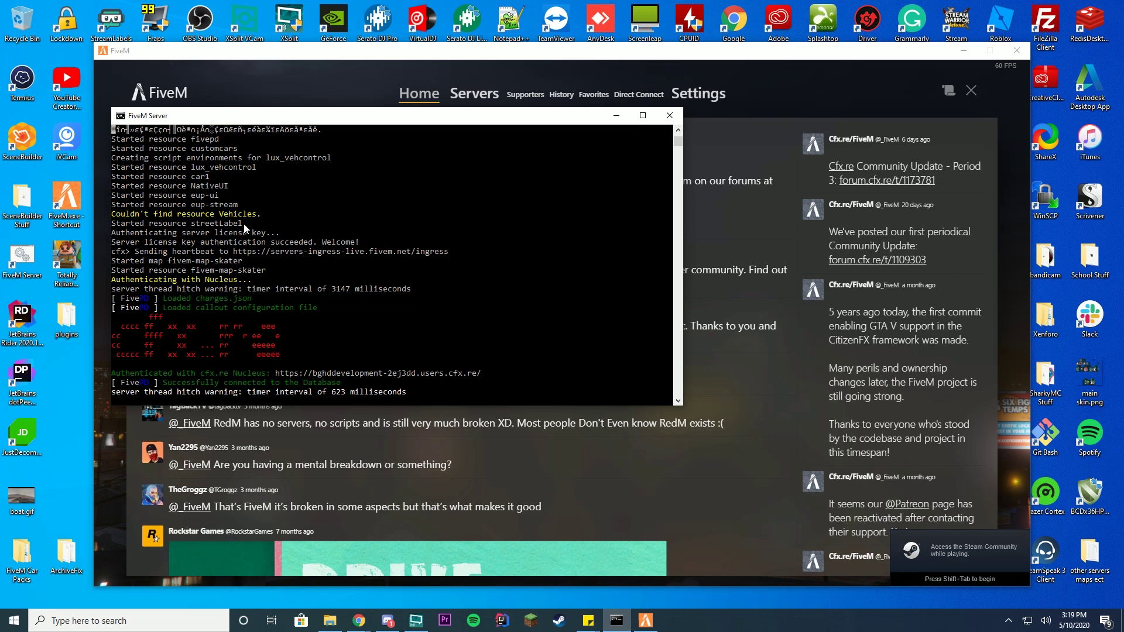
left_click(686, 129)
left_click(639, 95)
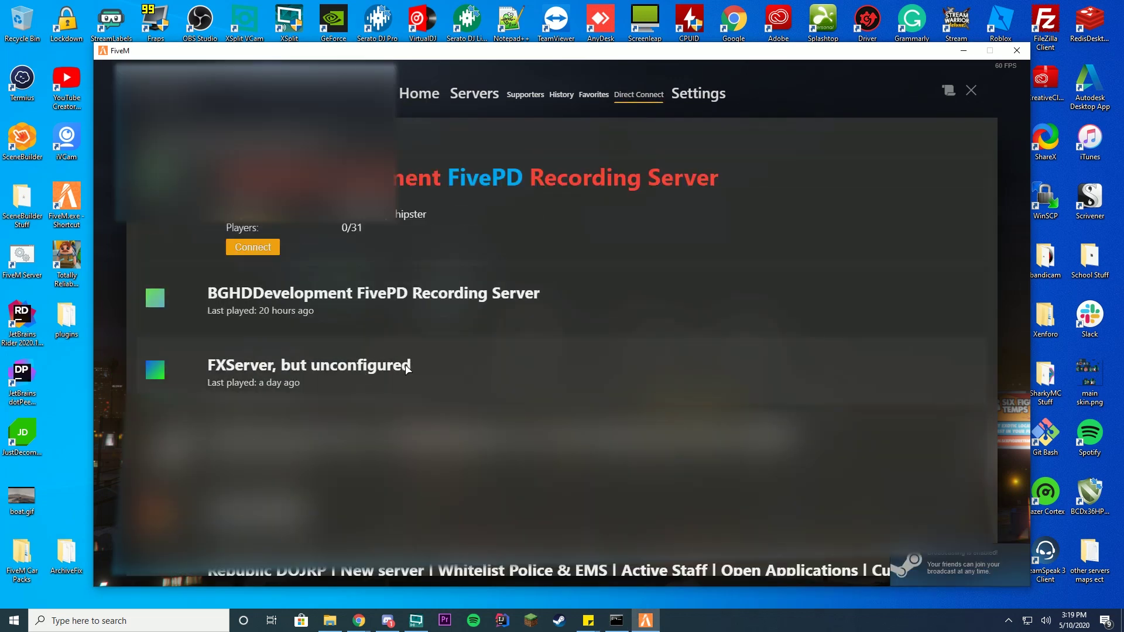
Connect to 'FXServer, but unconfigured' and wait until the character spawns in Sandy Shores.
key("Return")
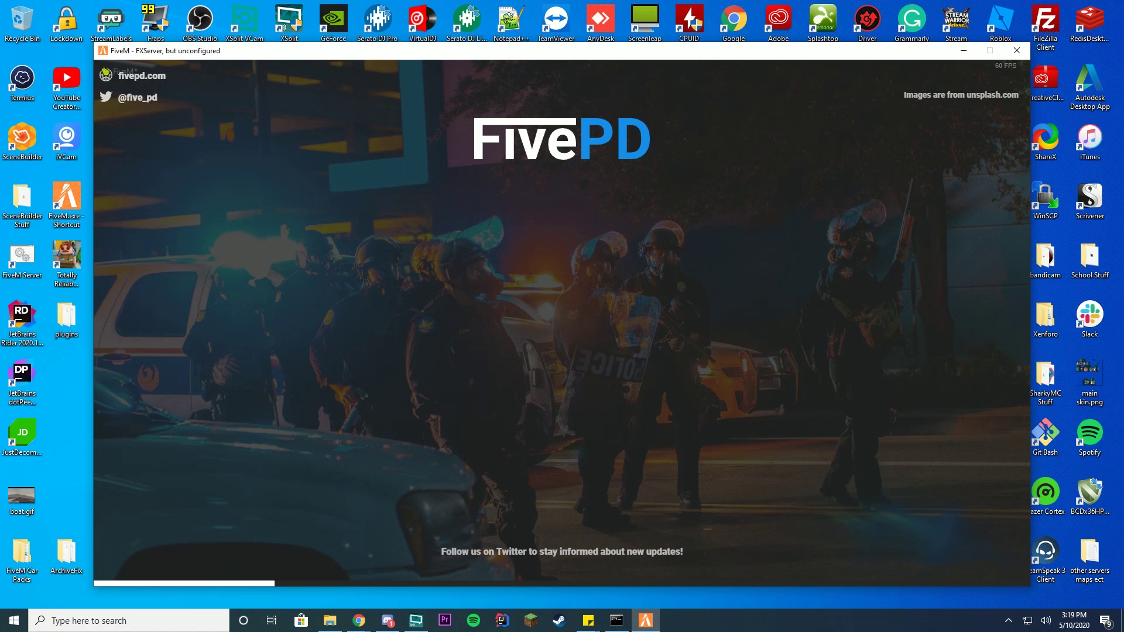
key("alt+Tab")
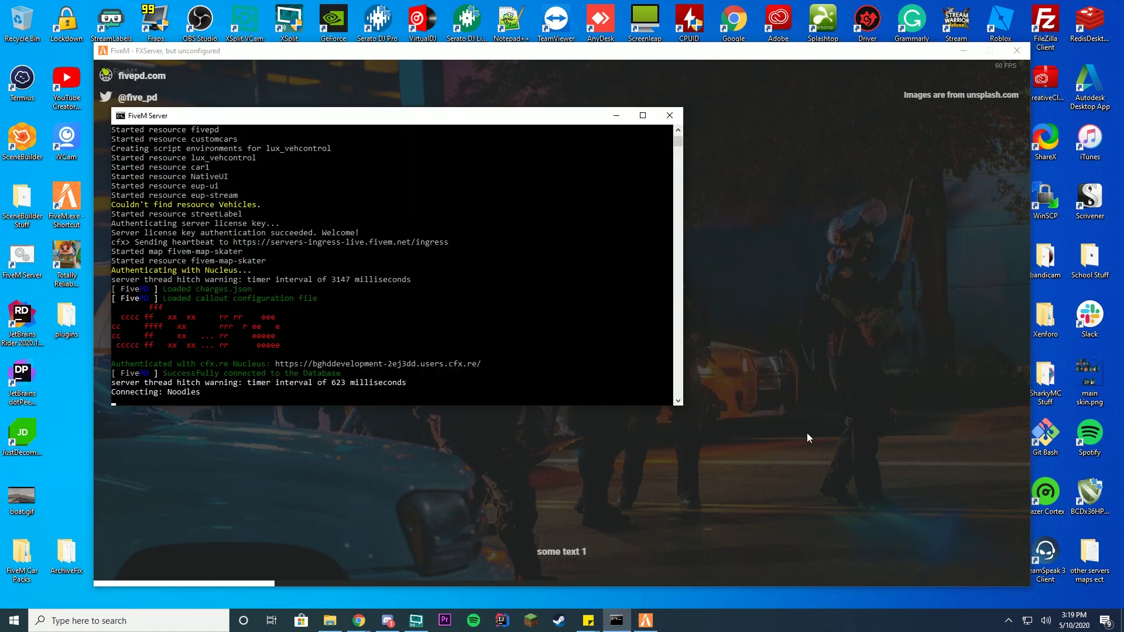
key("alt+Tab")
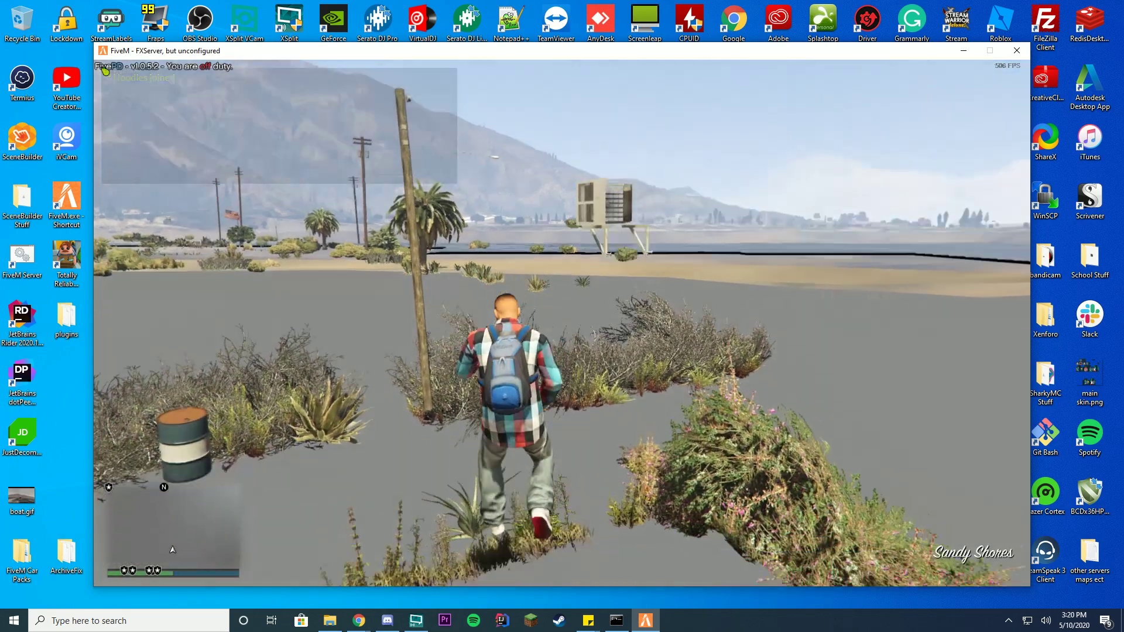
Spawn the lifeguard SUV from the F1 trainer's Vehicle Spawning > Emergency list.
key("w")
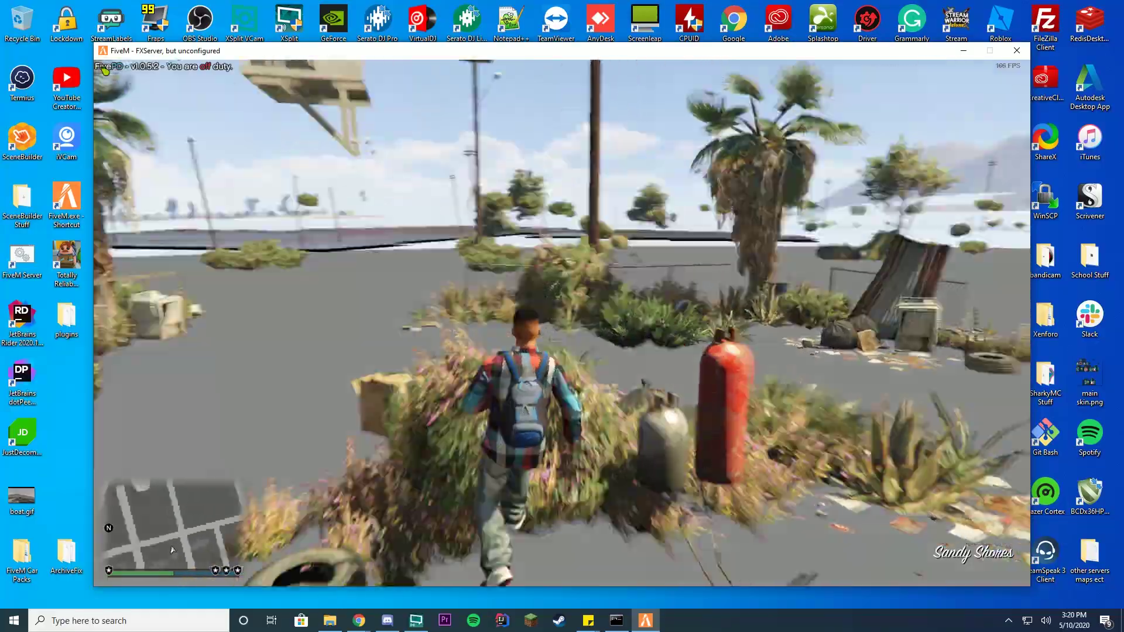
key("w")
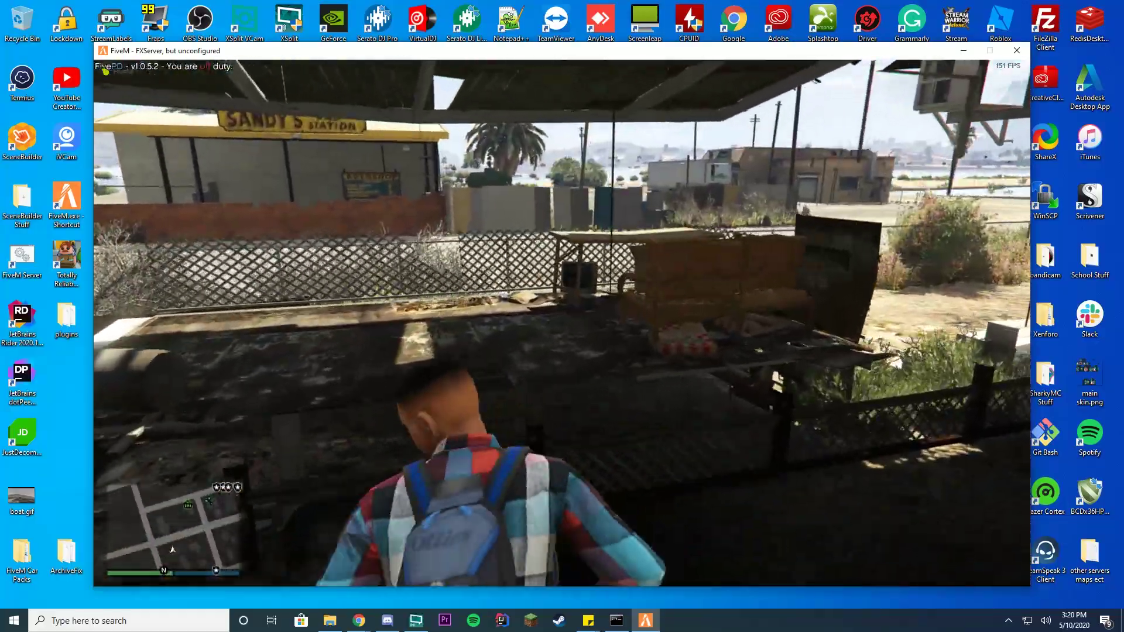
key("w")
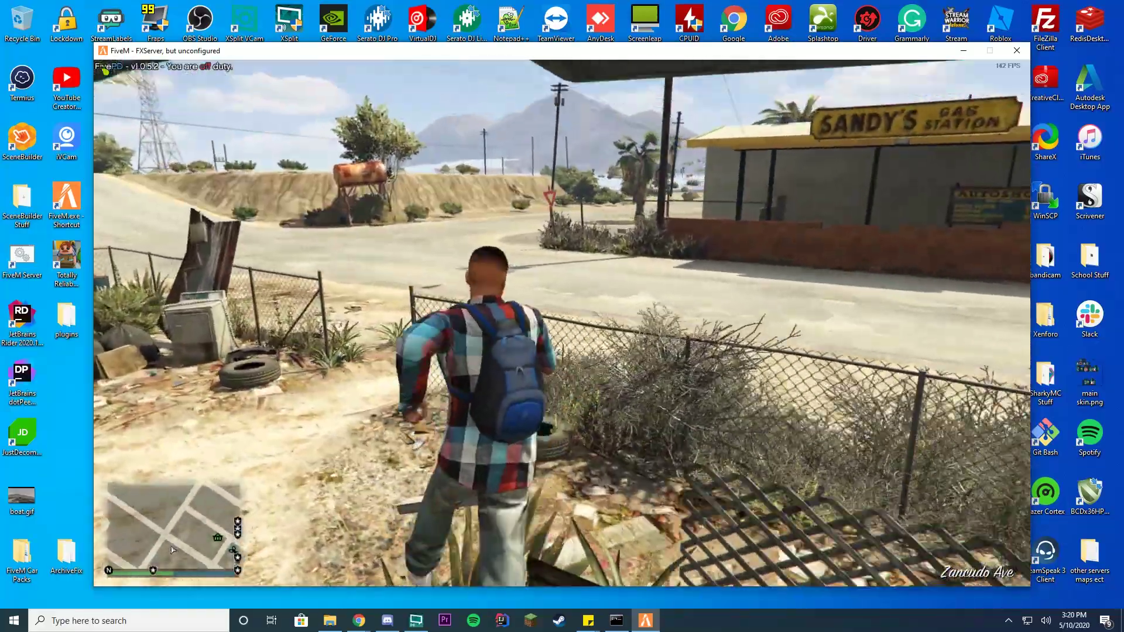
key("F1")
key("w")
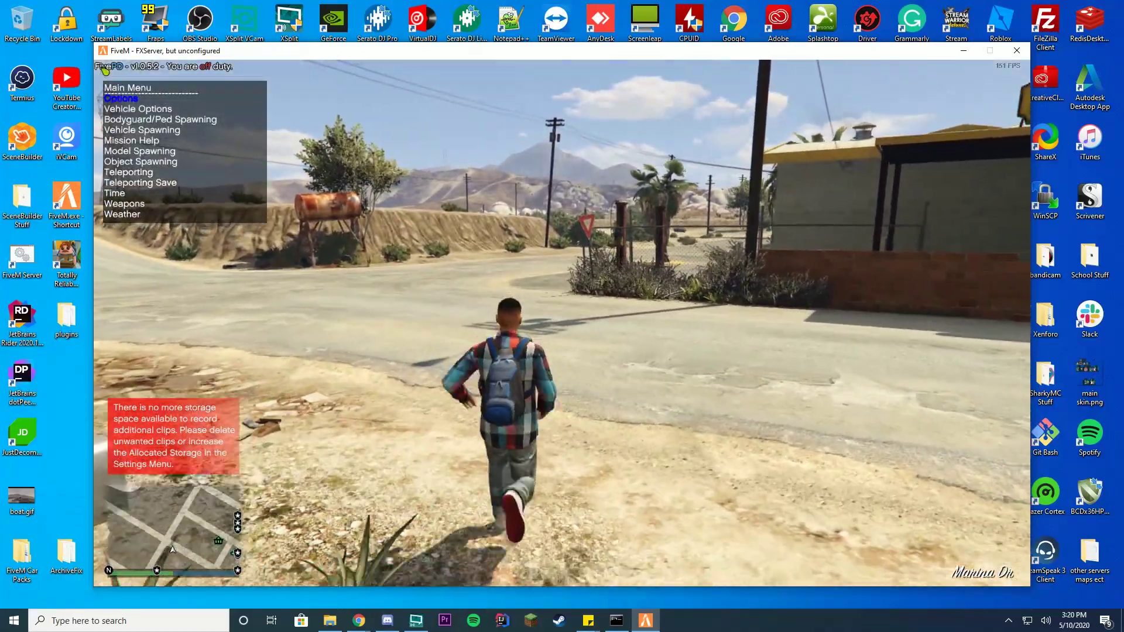
key("Return")
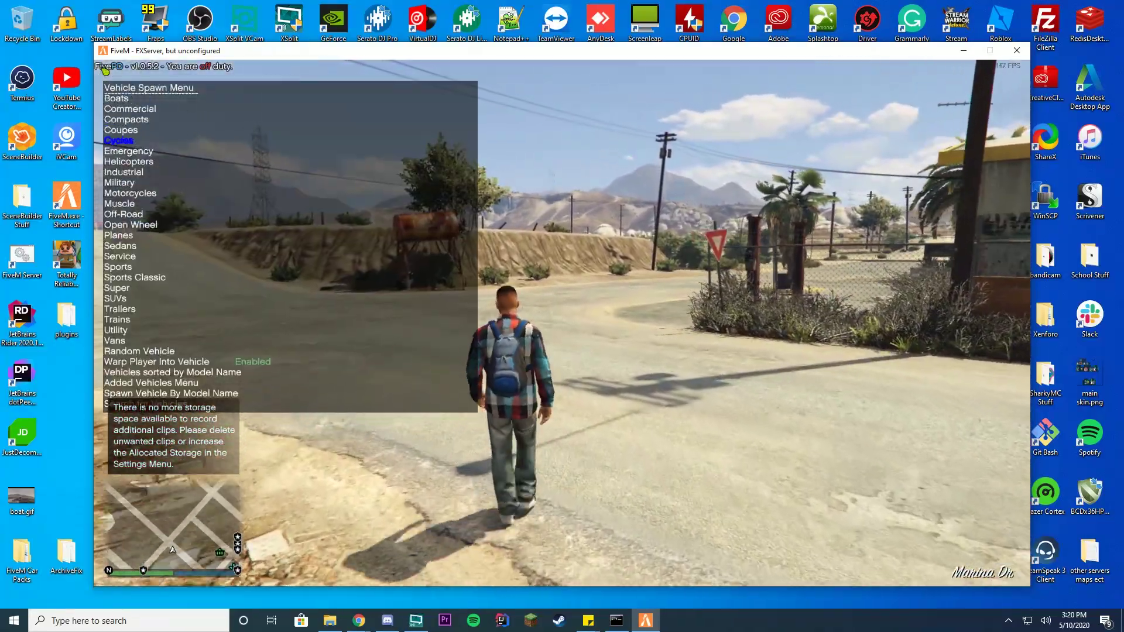
key("Down")
key("Return")
key("Down")
key("Down")
key("m")
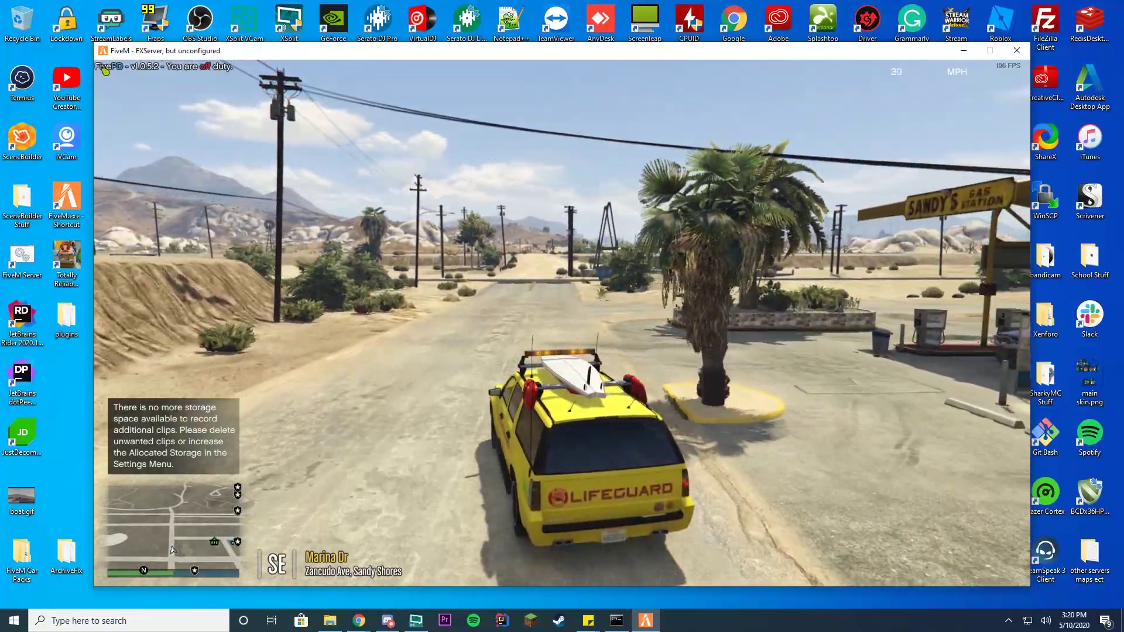
Drive the SUV via Alhambra Dr onto East Joshua Road and stop on the shoulder.
key("w")
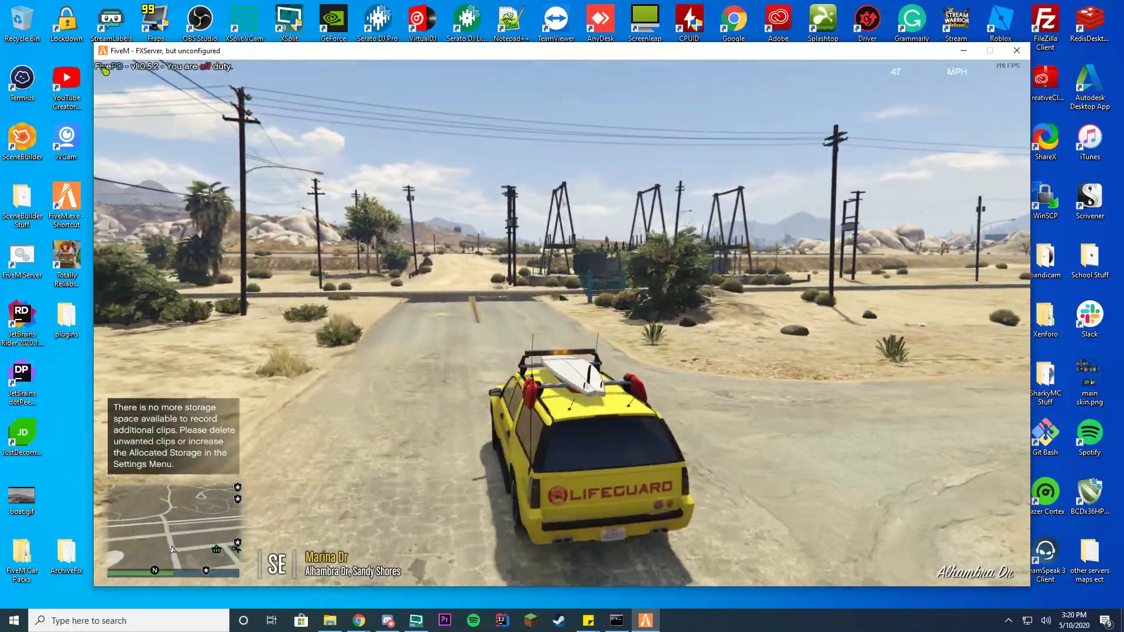
key("d")
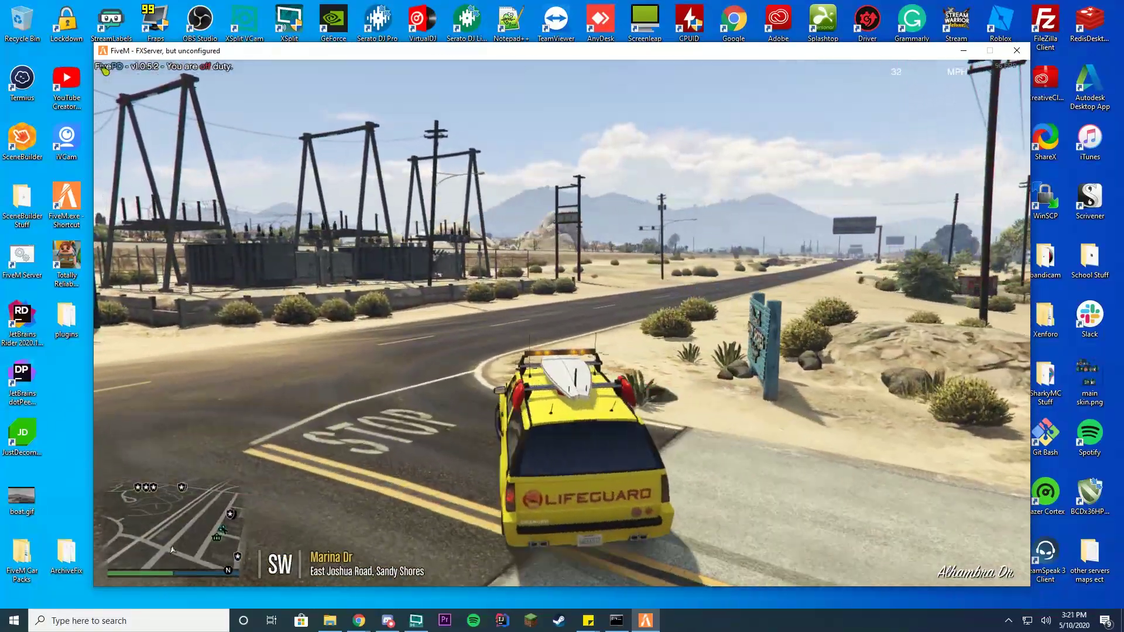
key("d")
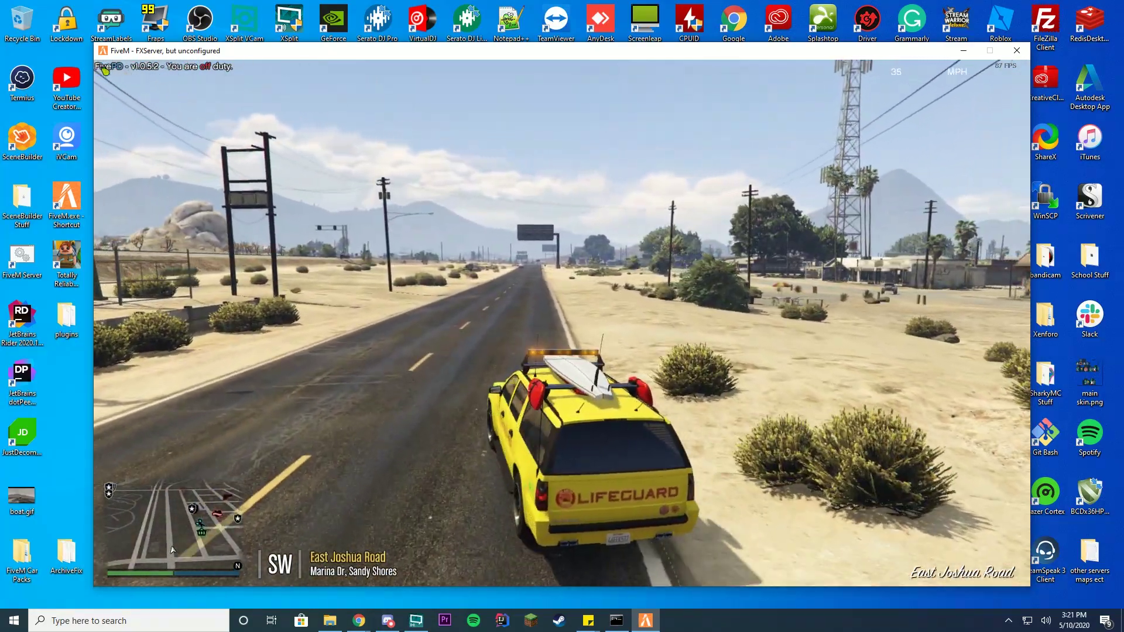
key("a")
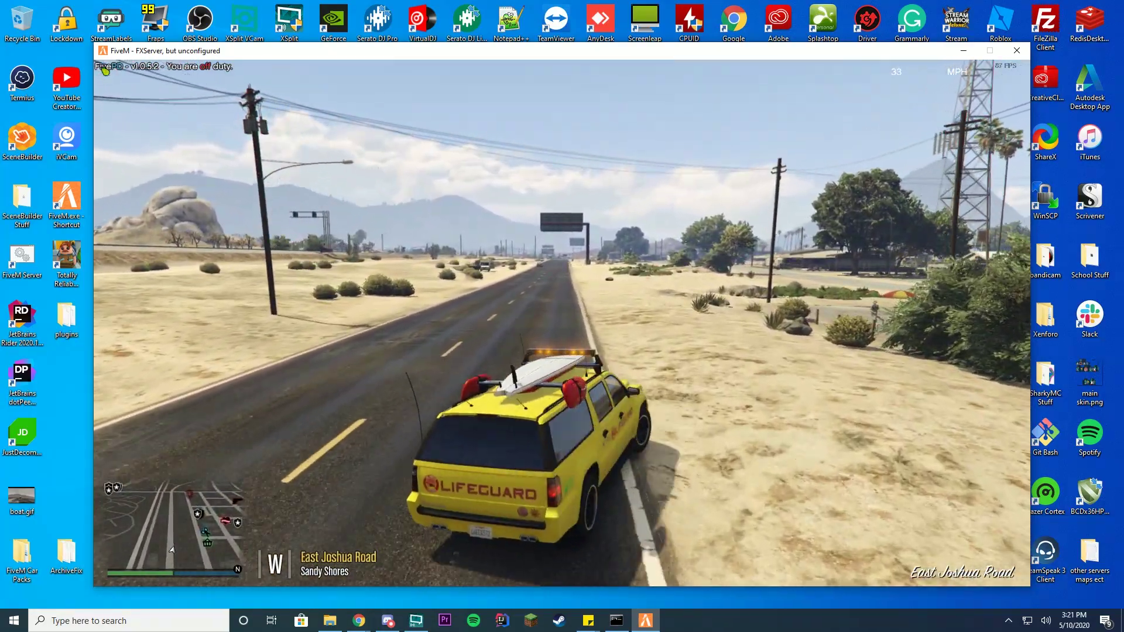
key("d")
key("s")
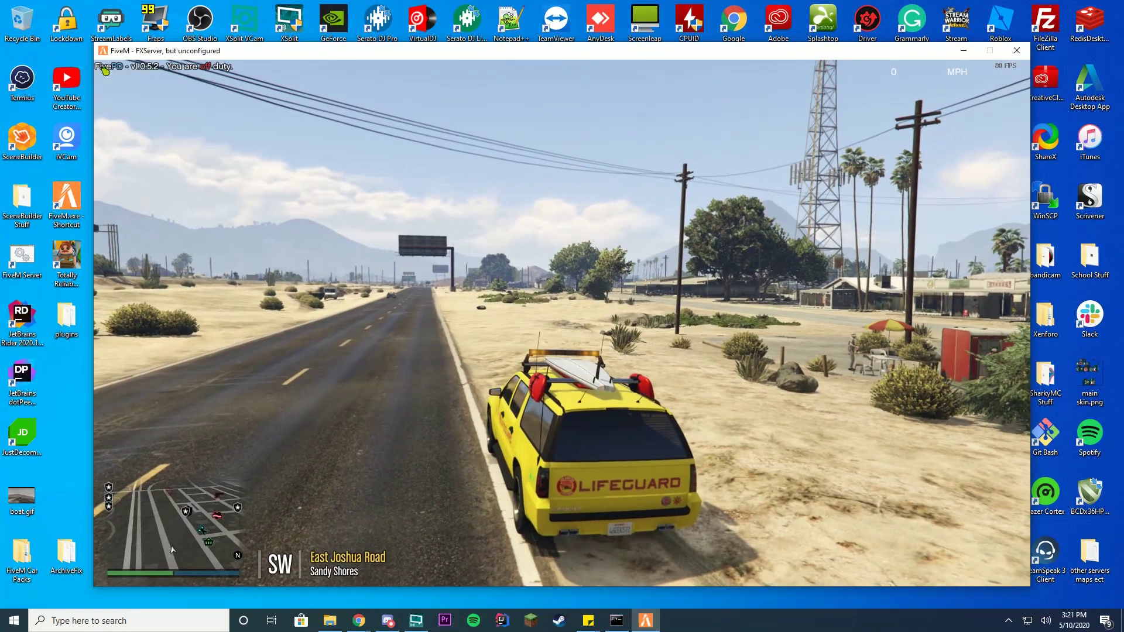
Open config.lua from server-data\resources\streetLabel in Notepad++.
left_click(340, 628)
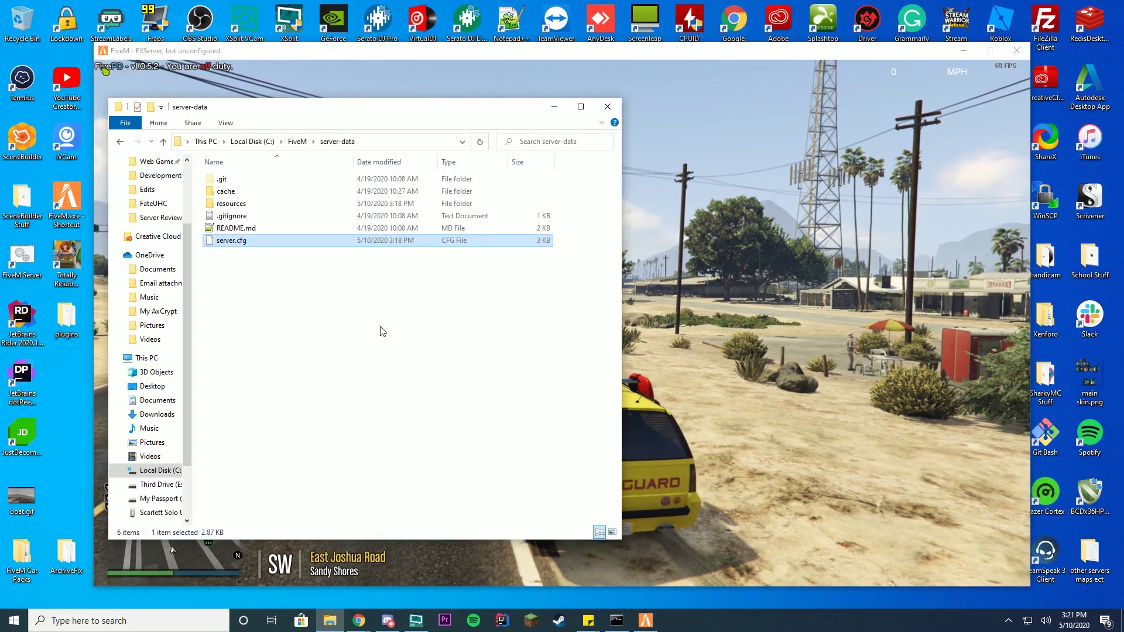
left_click_drag(358, 116, 659, 154)
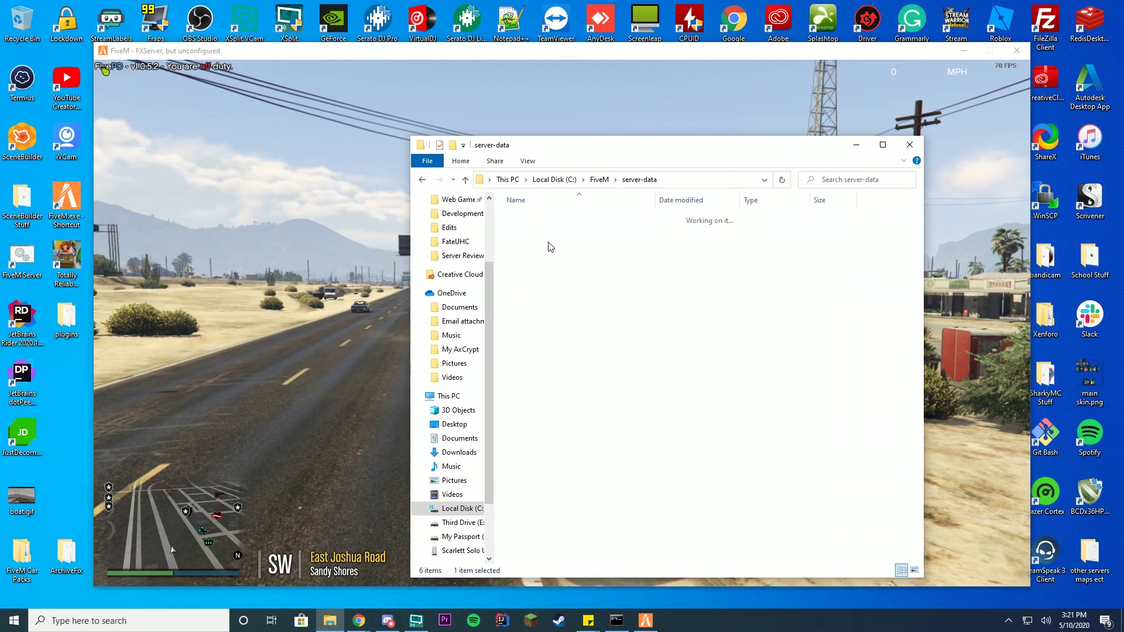
double_click(534, 377)
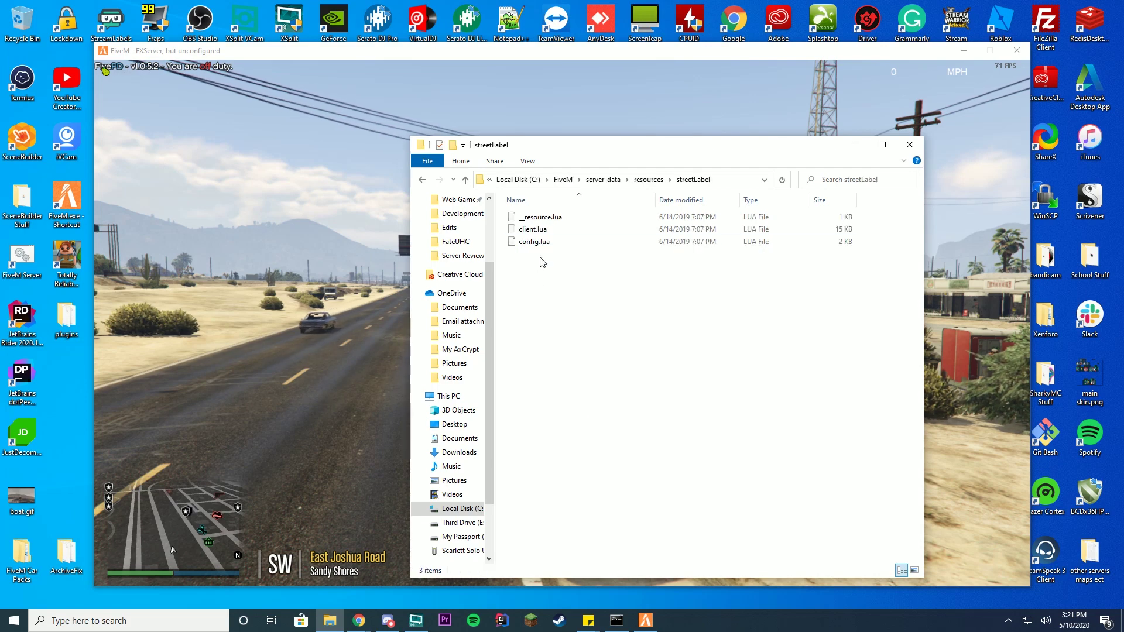
right_click(537, 243)
left_click(469, 292)
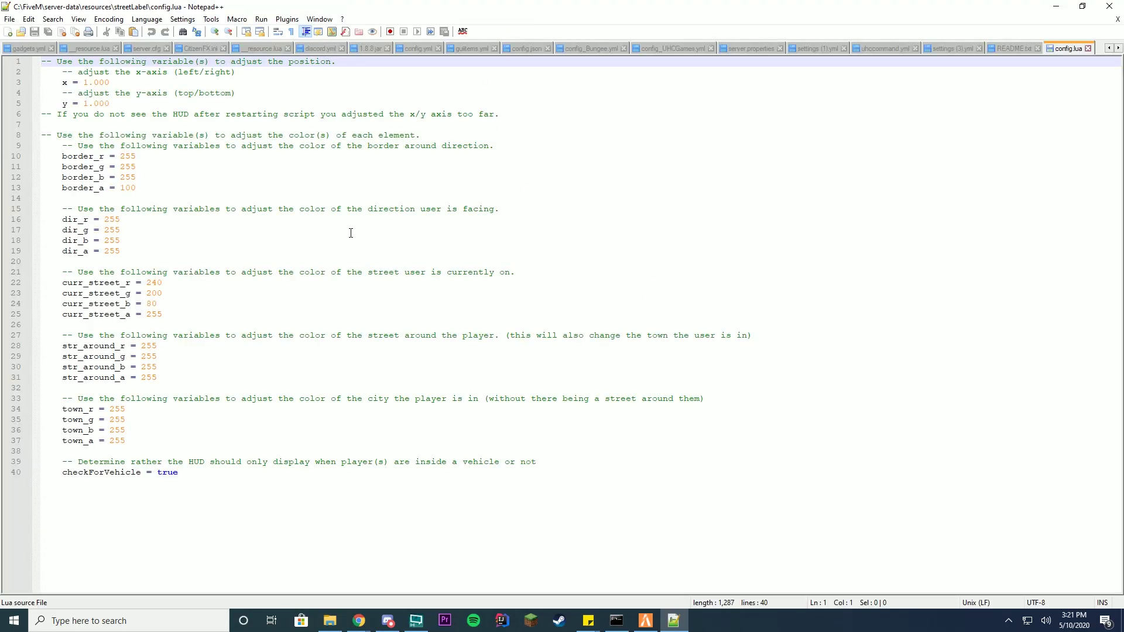
Change checkForVehicle on line 40 from true to false, then open the game's F8 console.
double_click(180, 473)
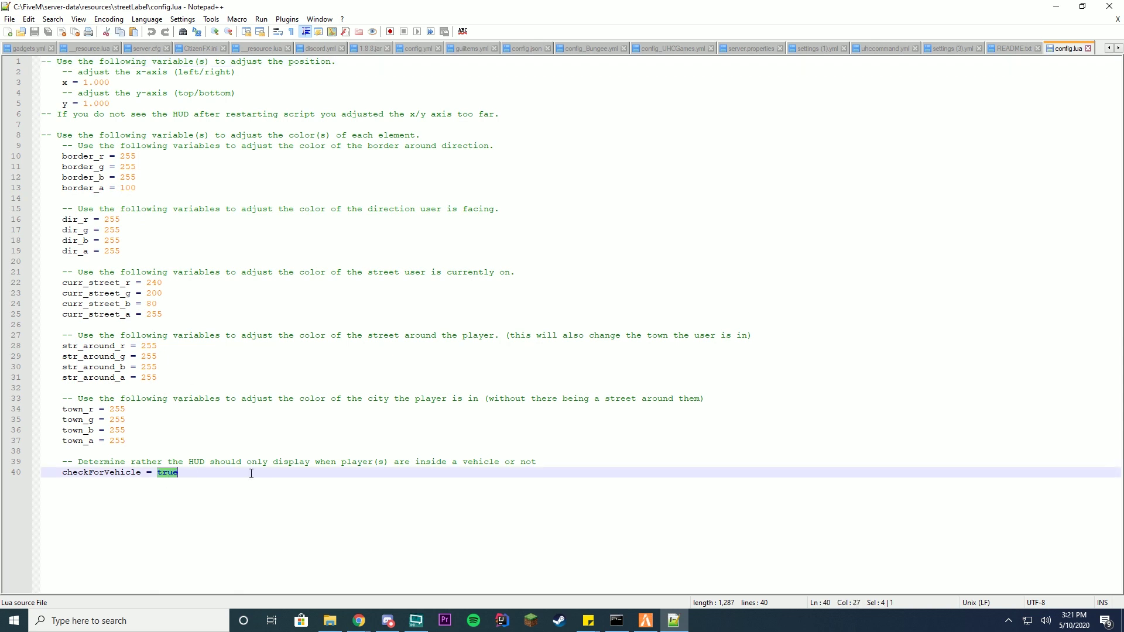
type("fals")
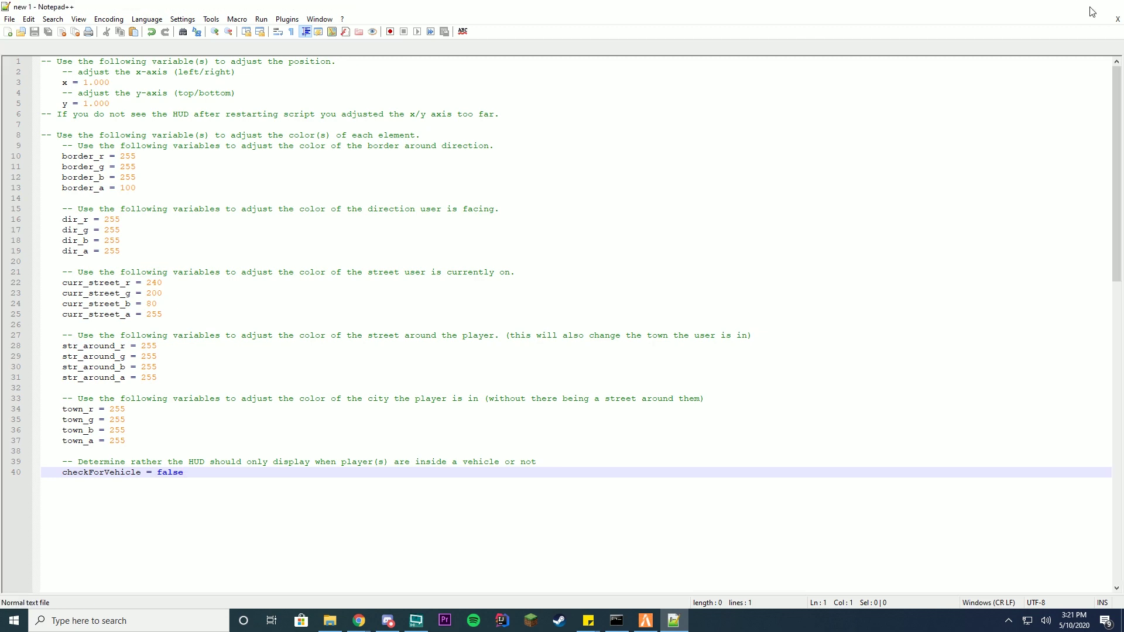
left_click(1055, 6)
left_click(579, 109)
key("F8")
type("restart streeta")
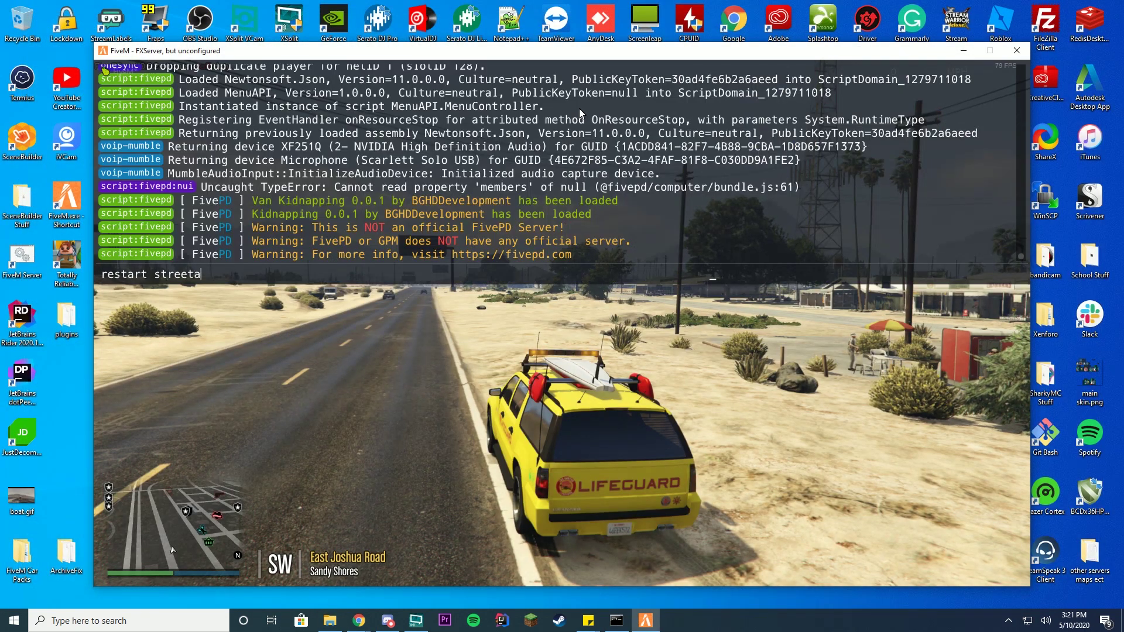
type("bel")
Run 'restart streetLabel' in the F8 console, close it, and get into the lifeguard SUV.
key("Return")
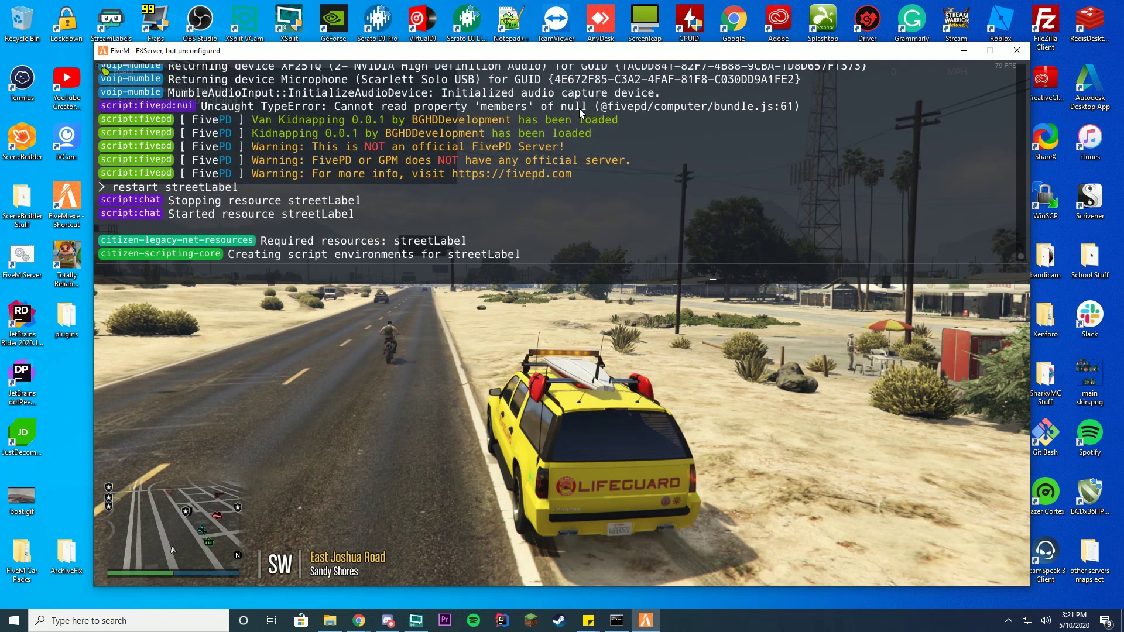
key("F8")
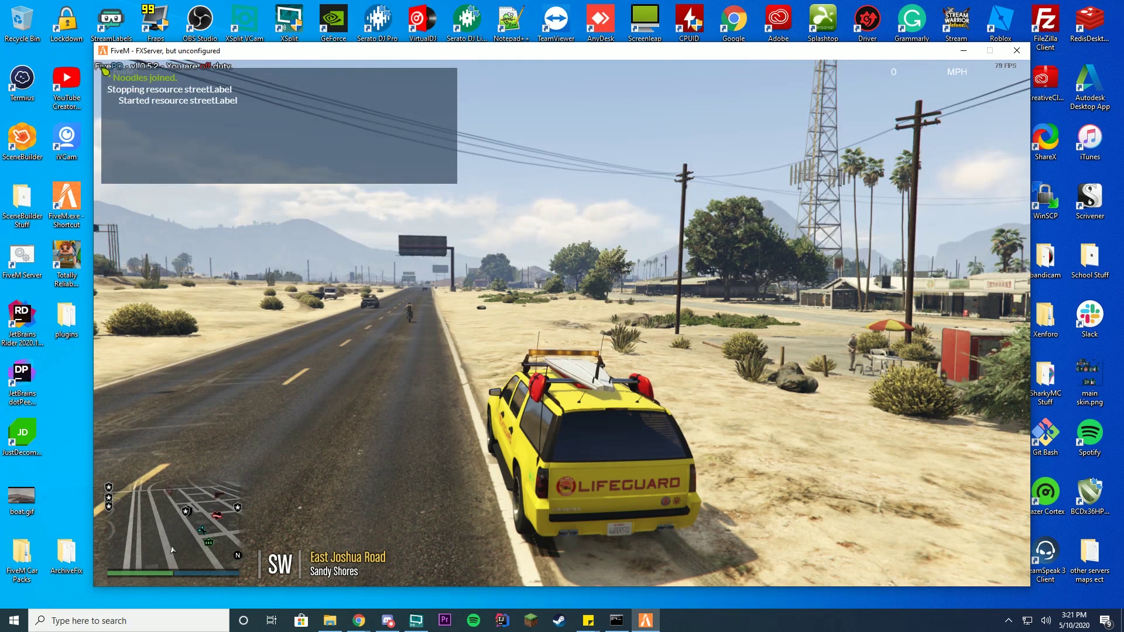
key("f")
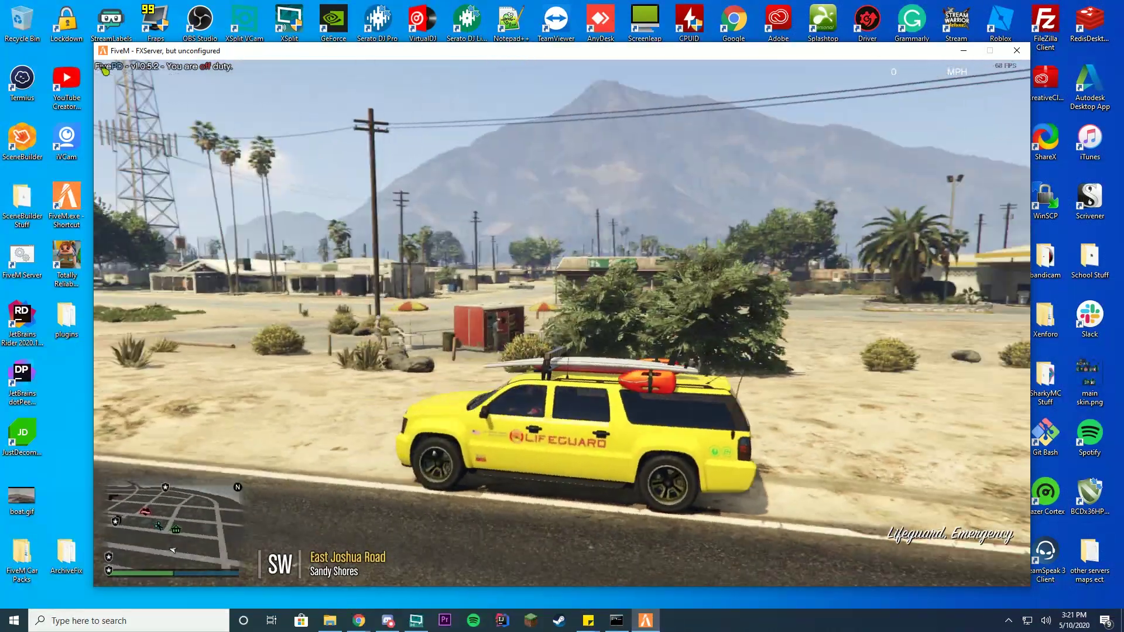
Exit the lifeguard SUV and run east along East Joshua Road, confirming the street label stays visible.
key("f")
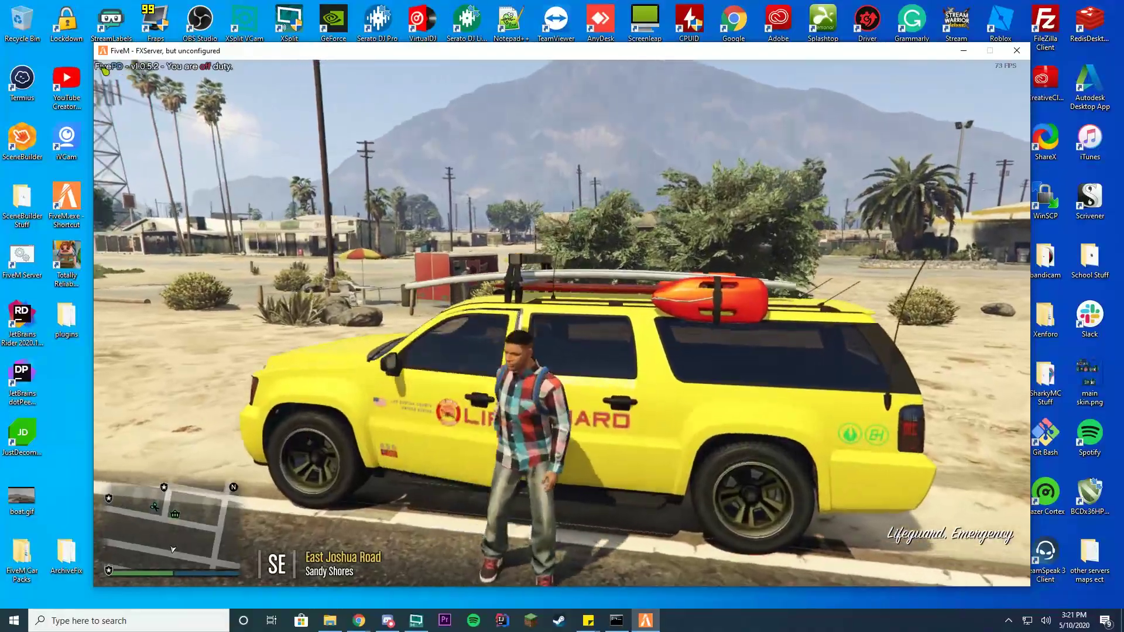
key("w")
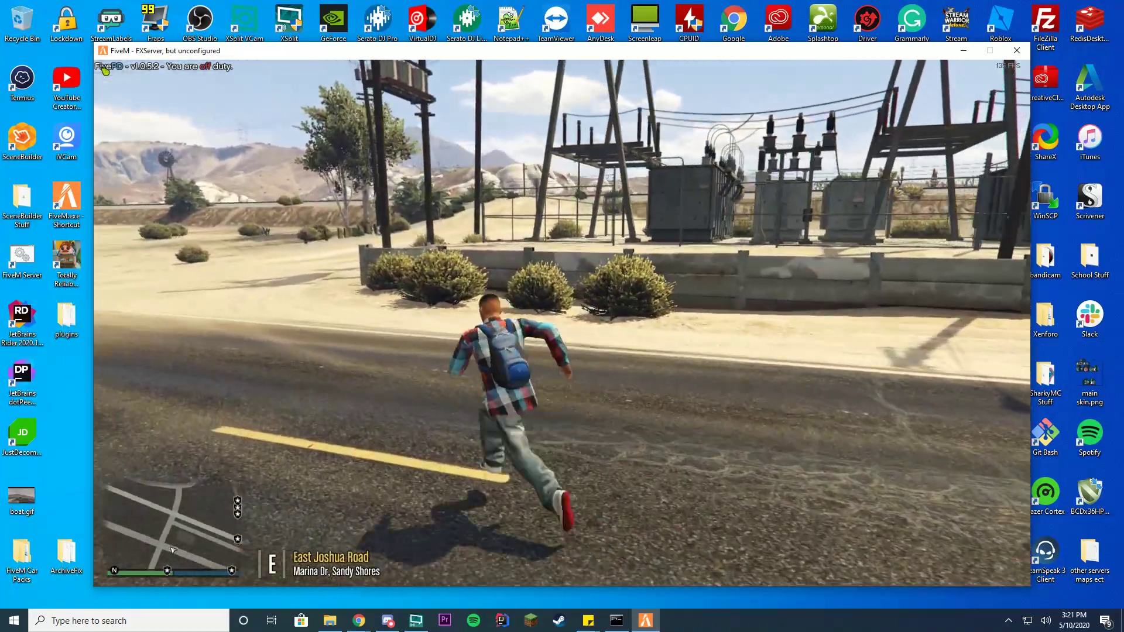
key("Tab")
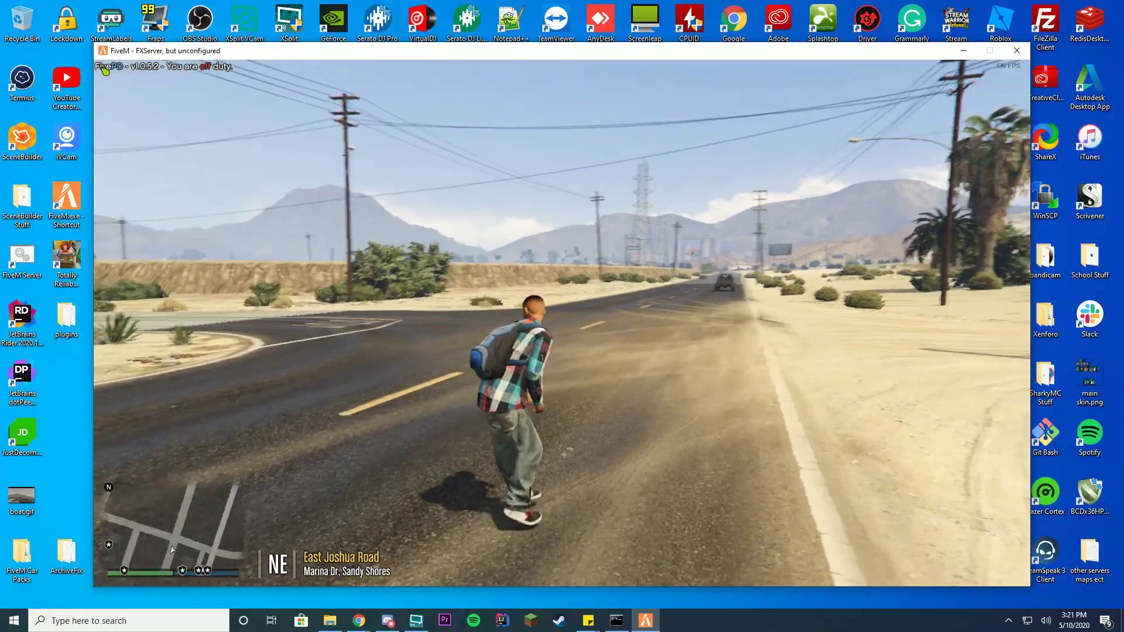